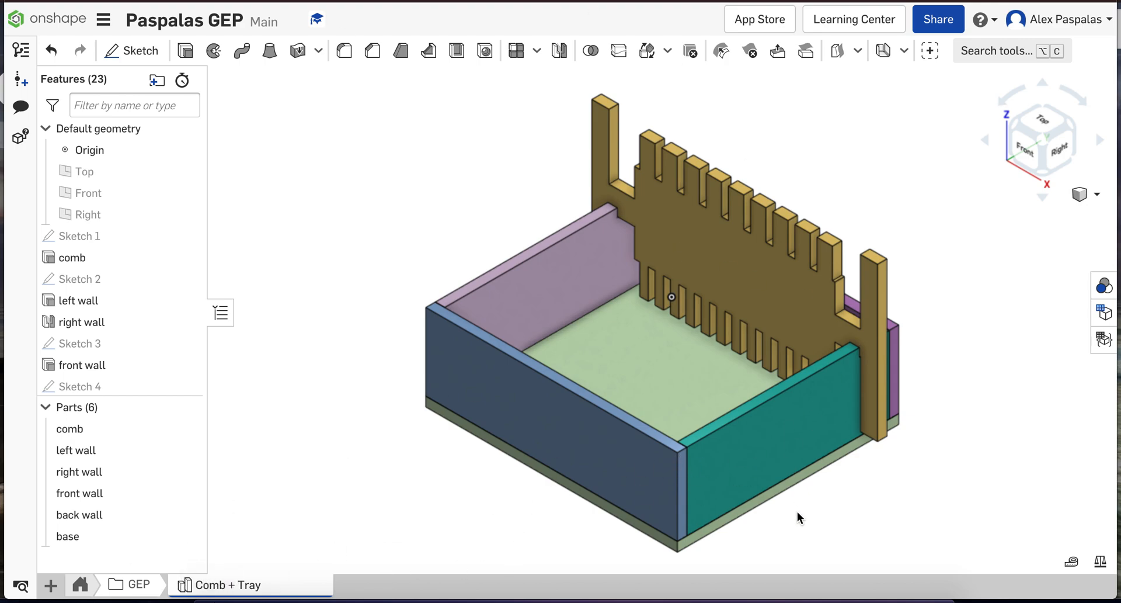
# Step: Create a new drawing from the ANSI_A_INCH.dwt template with no views, leaving the sheet empty
pyautogui.scroll(-2, 798, 512)
pyautogui.scroll(2, 798, 512)
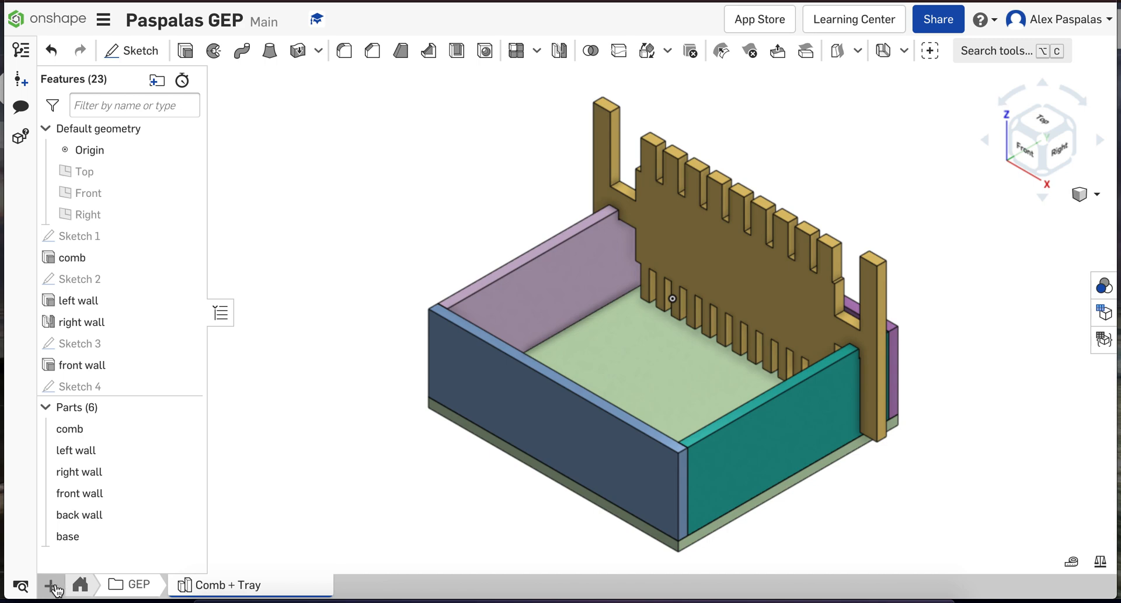
pyautogui.click(52, 586)
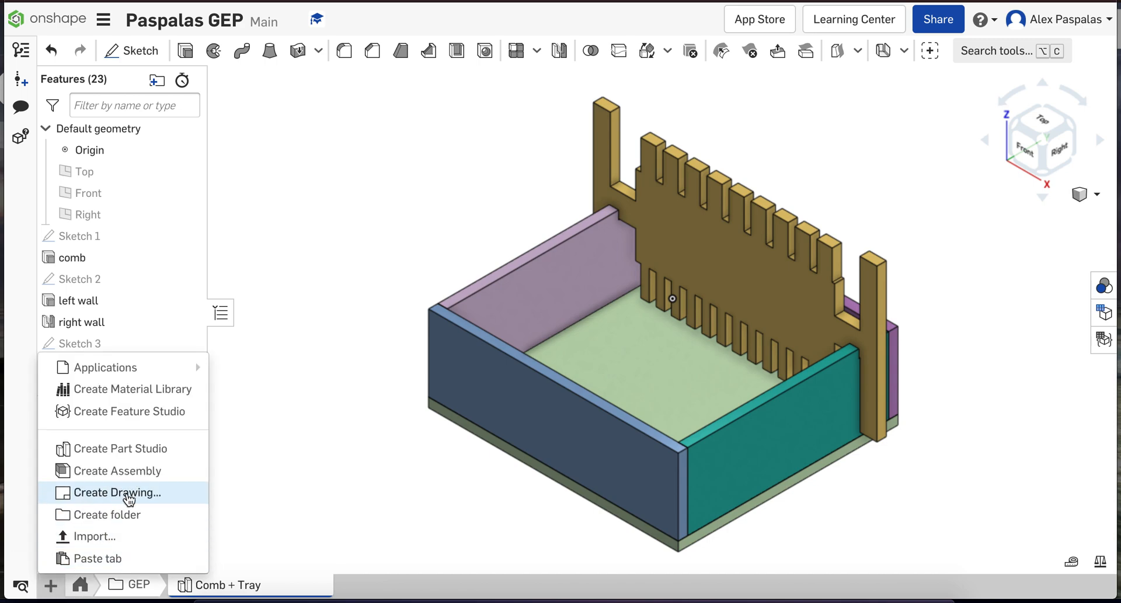
pyautogui.click(129, 493)
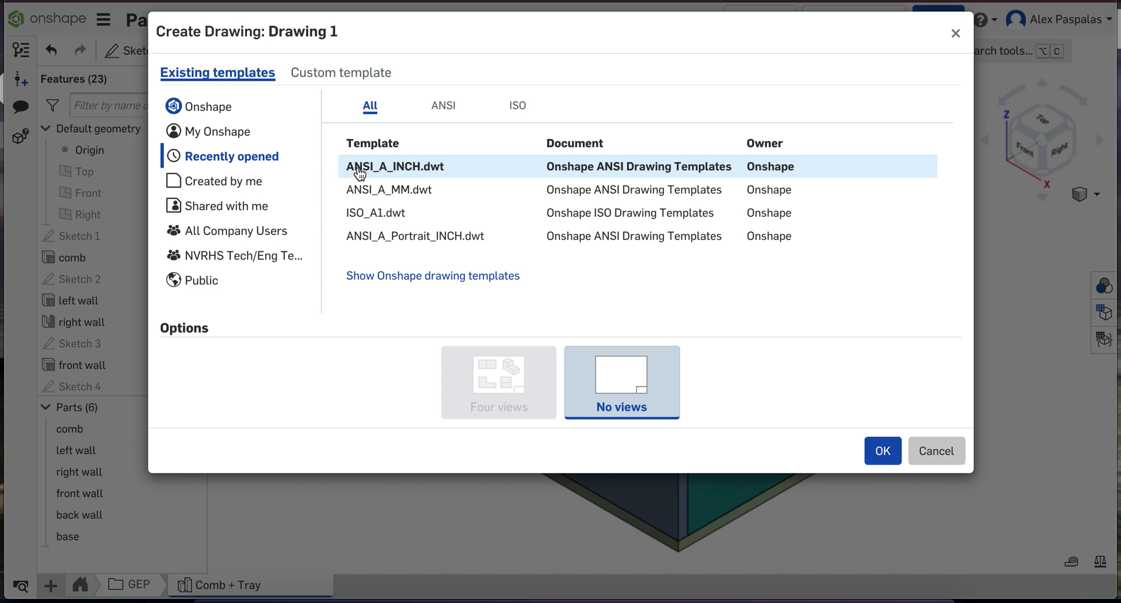
pyautogui.click(384, 166)
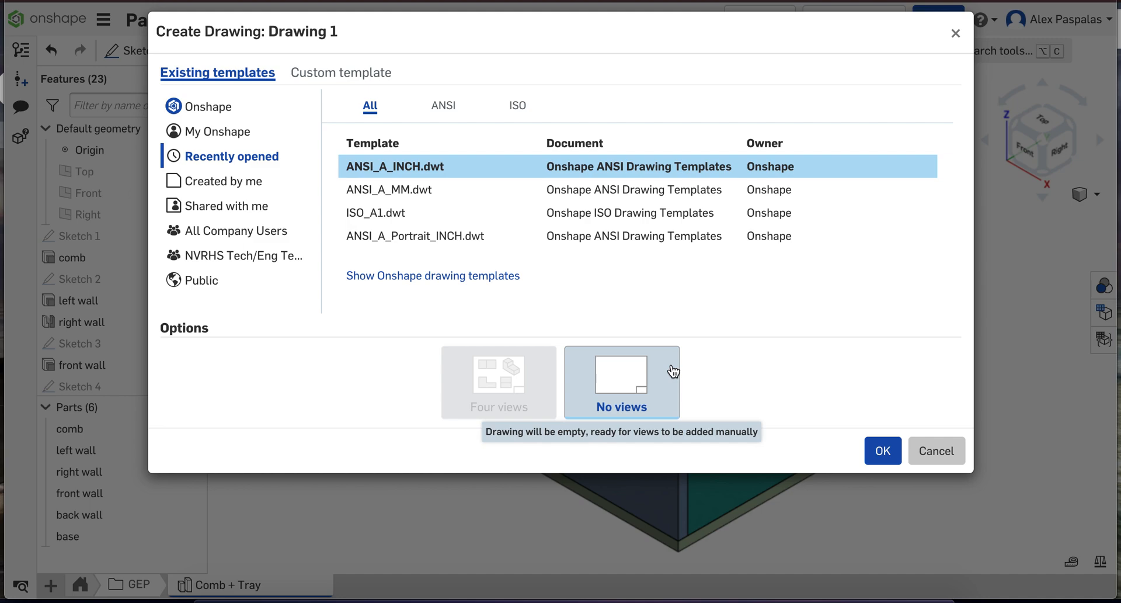
pyautogui.click(890, 460)
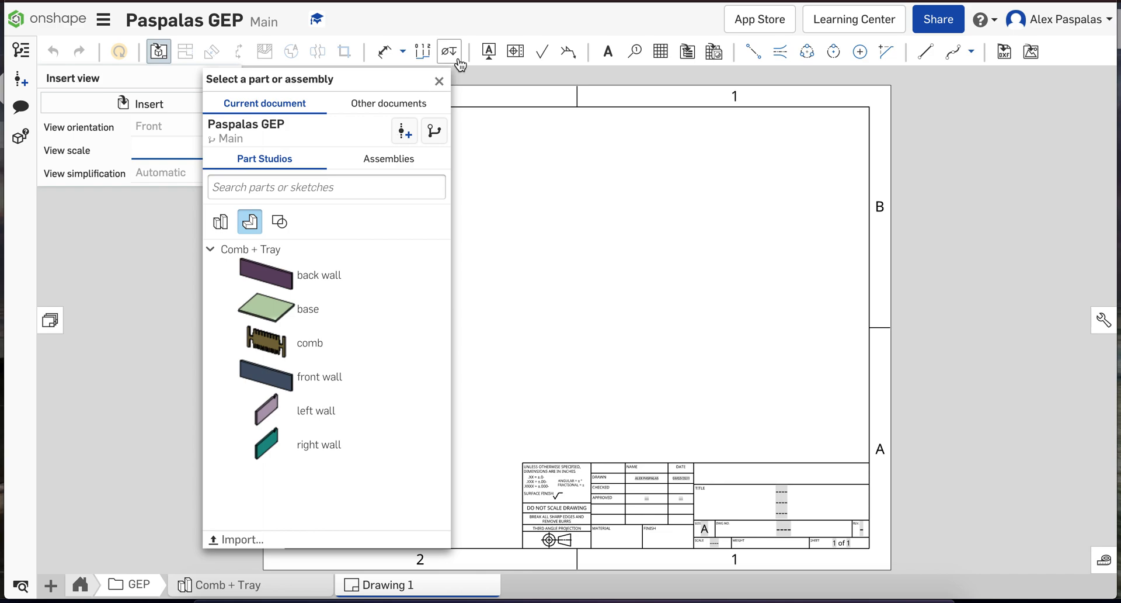
pyautogui.click(439, 82)
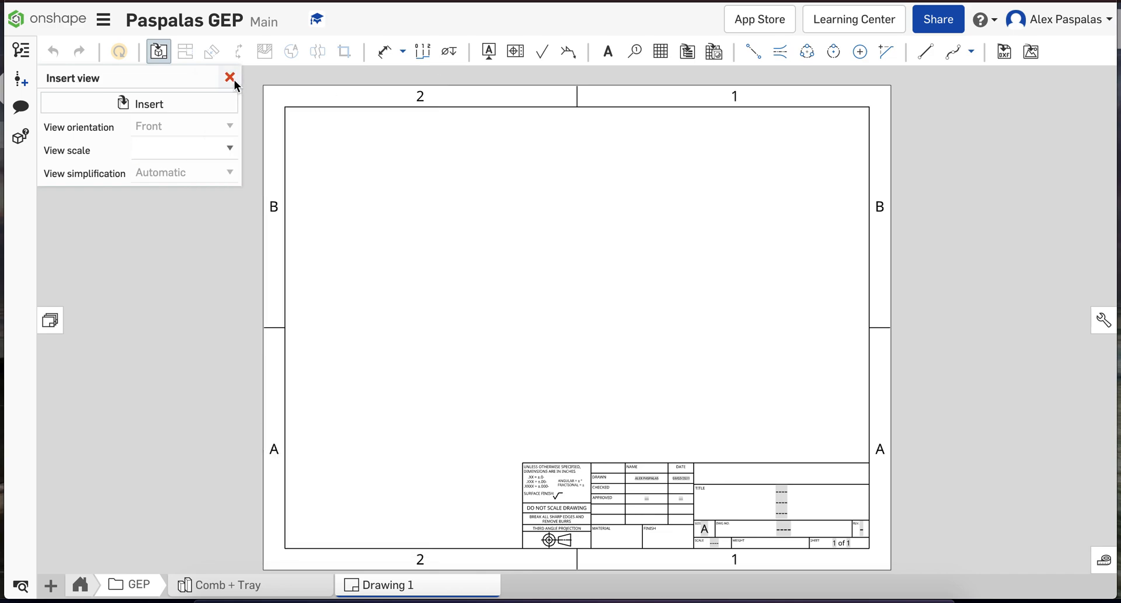
pyautogui.click(230, 77)
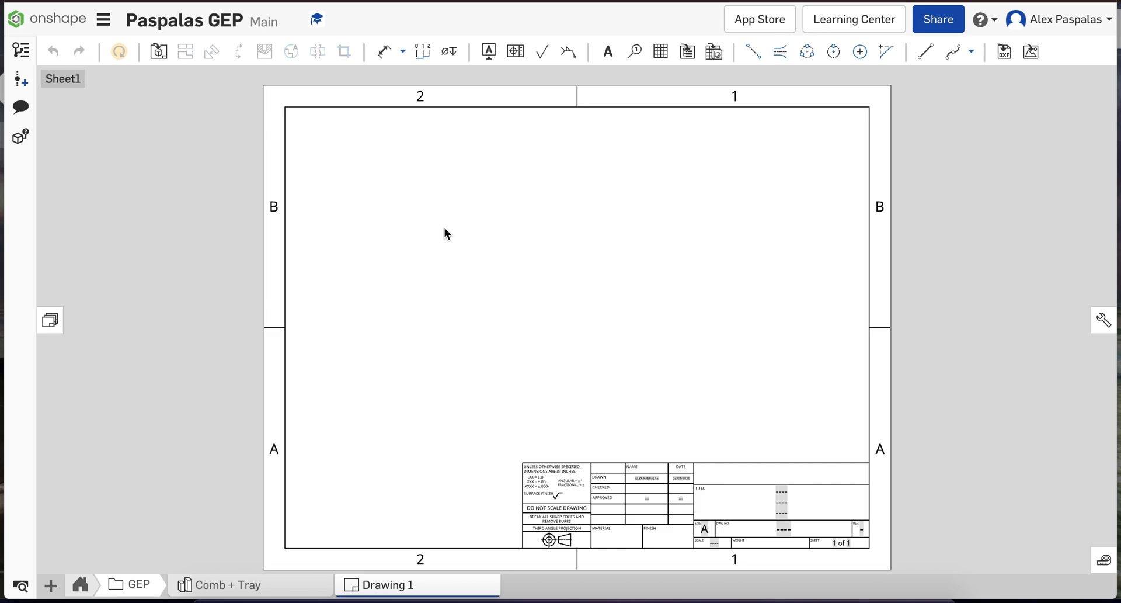
# Step: Rename the new drawing as Part Templates
pyautogui.rightClick(407, 591)
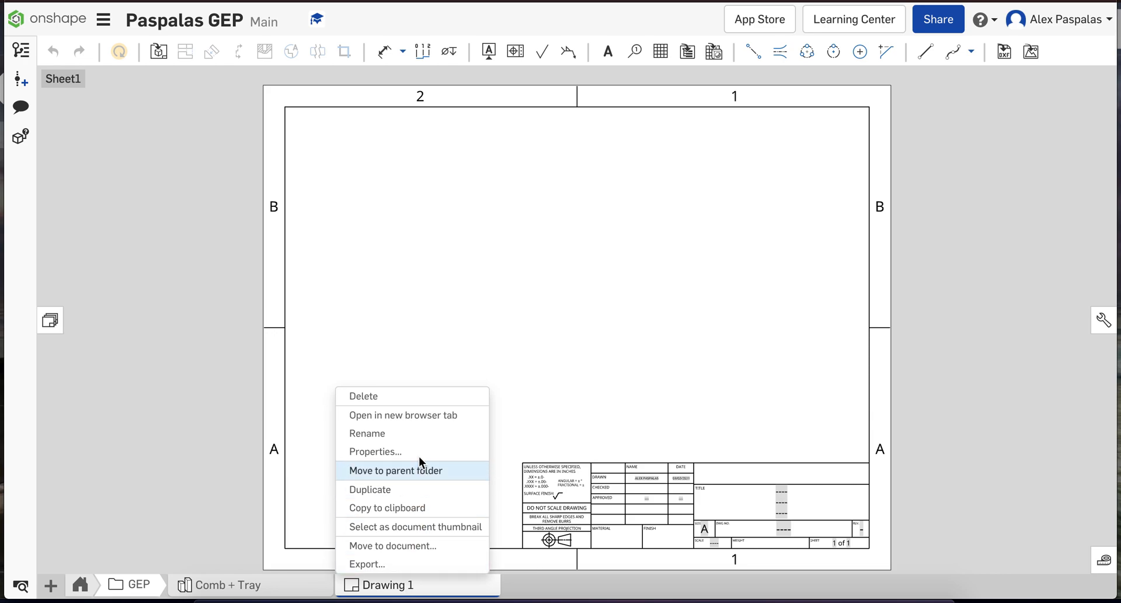
pyautogui.click(421, 439)
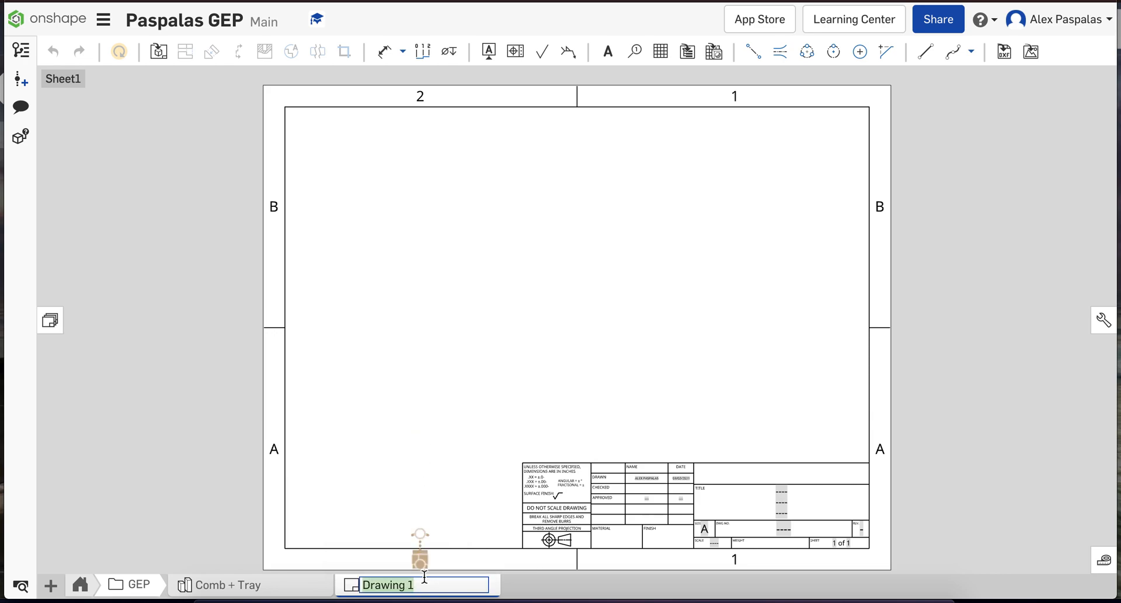
pyautogui.write('Pa')
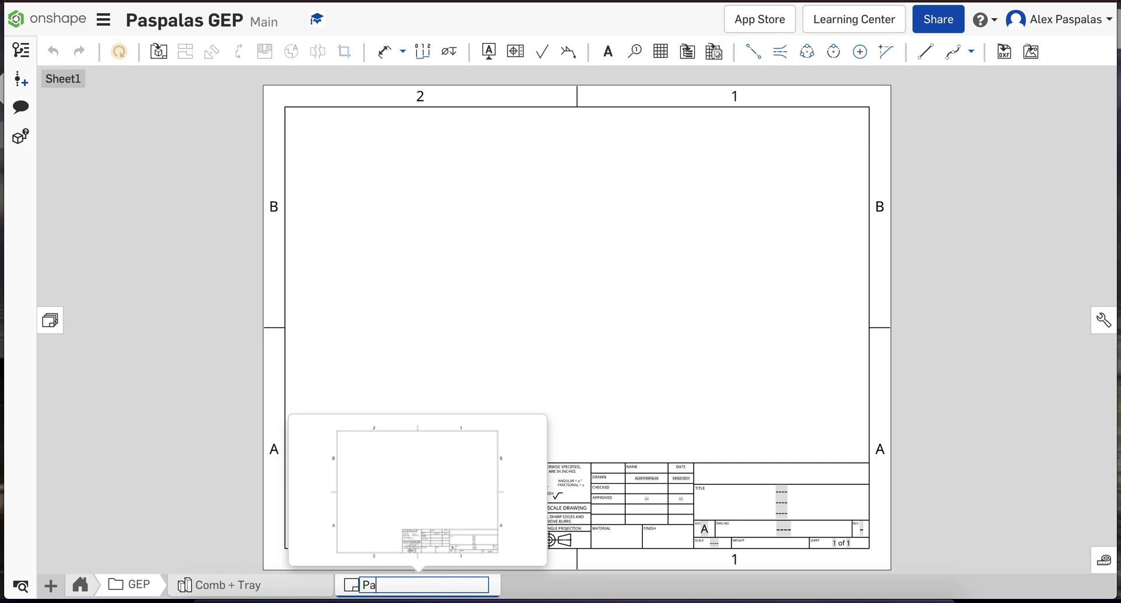
pyautogui.write('rt Templates')
pyautogui.press('Return')
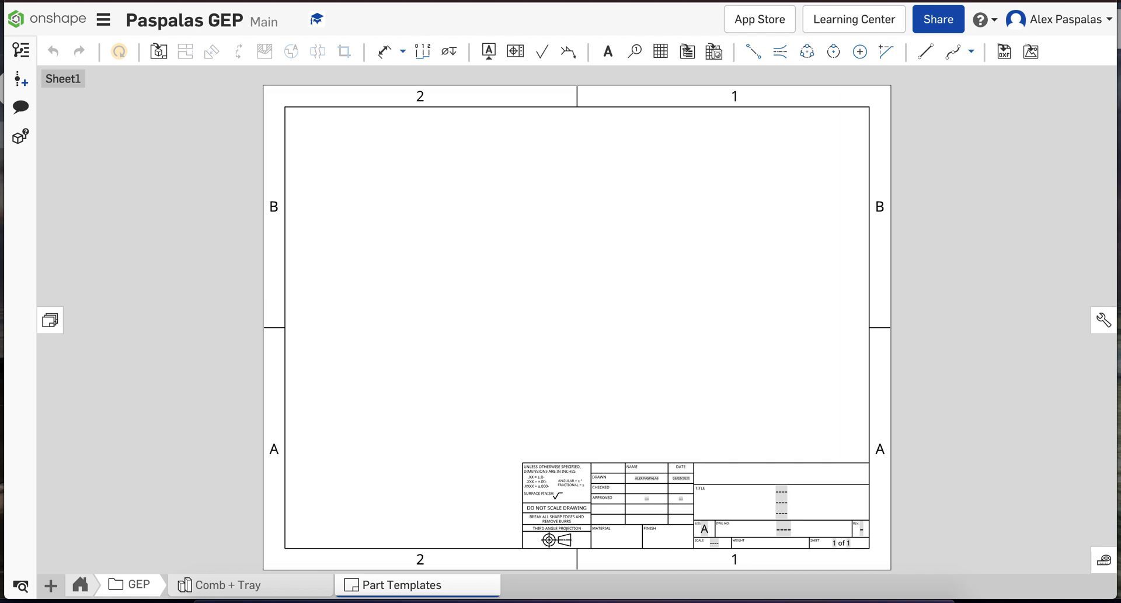
# Step: Set the sheet scale to 1:1 in the drawing's sheet properties
pyautogui.rightClick(557, 267)
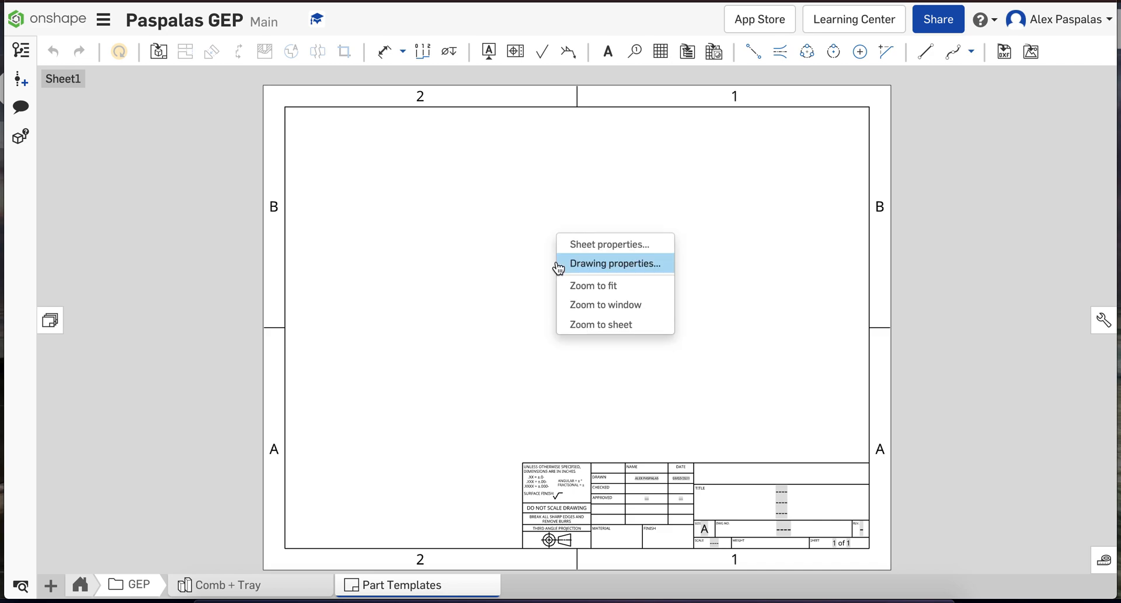
pyautogui.click(583, 244)
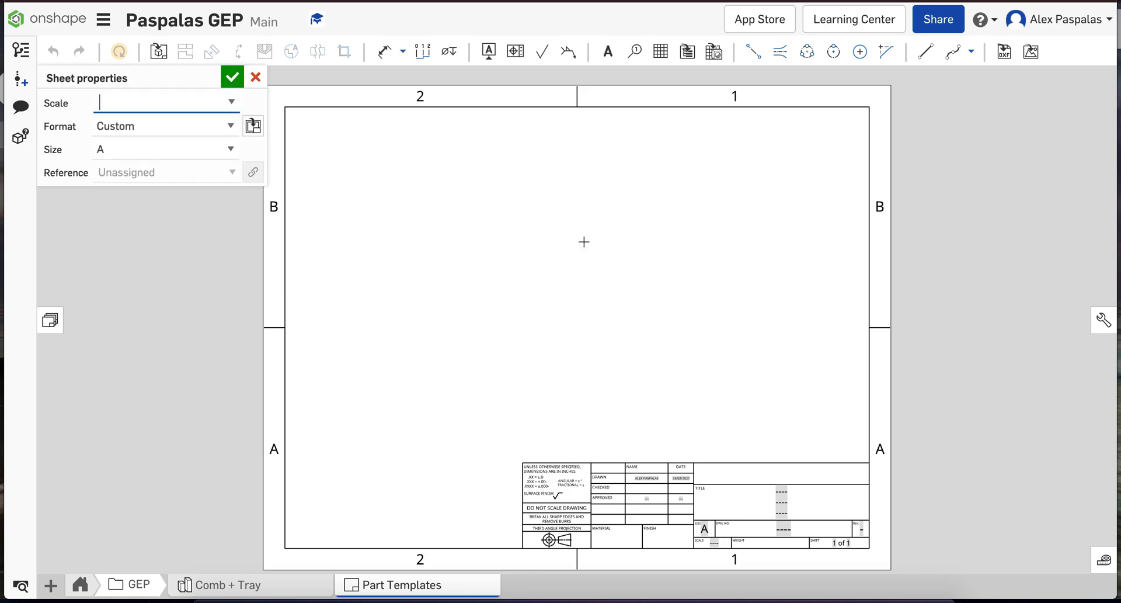
pyautogui.click(231, 104)
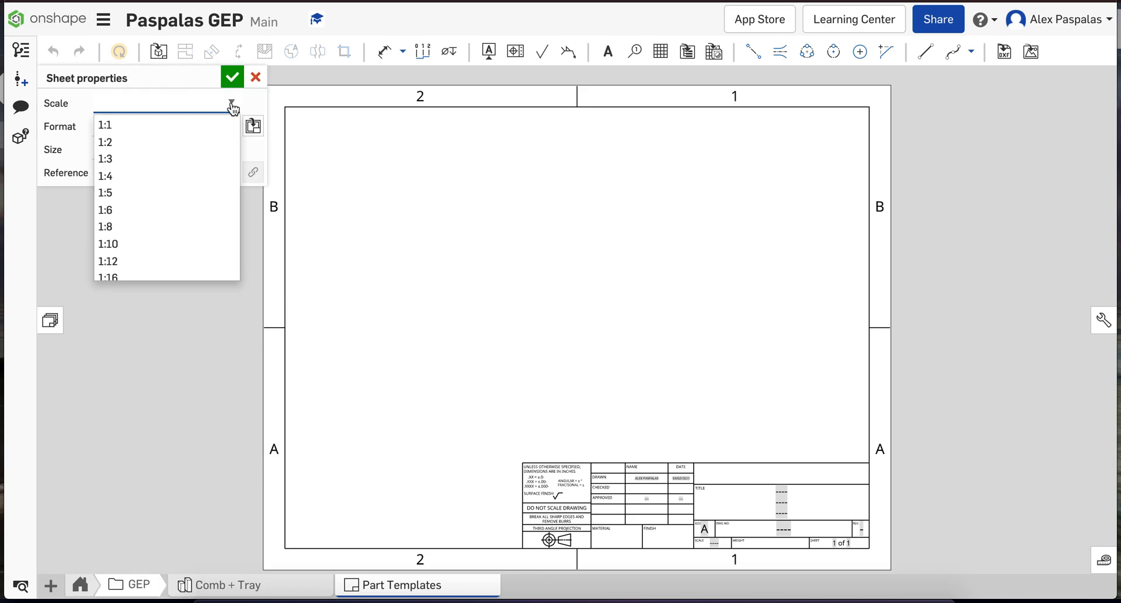
pyautogui.click(155, 130)
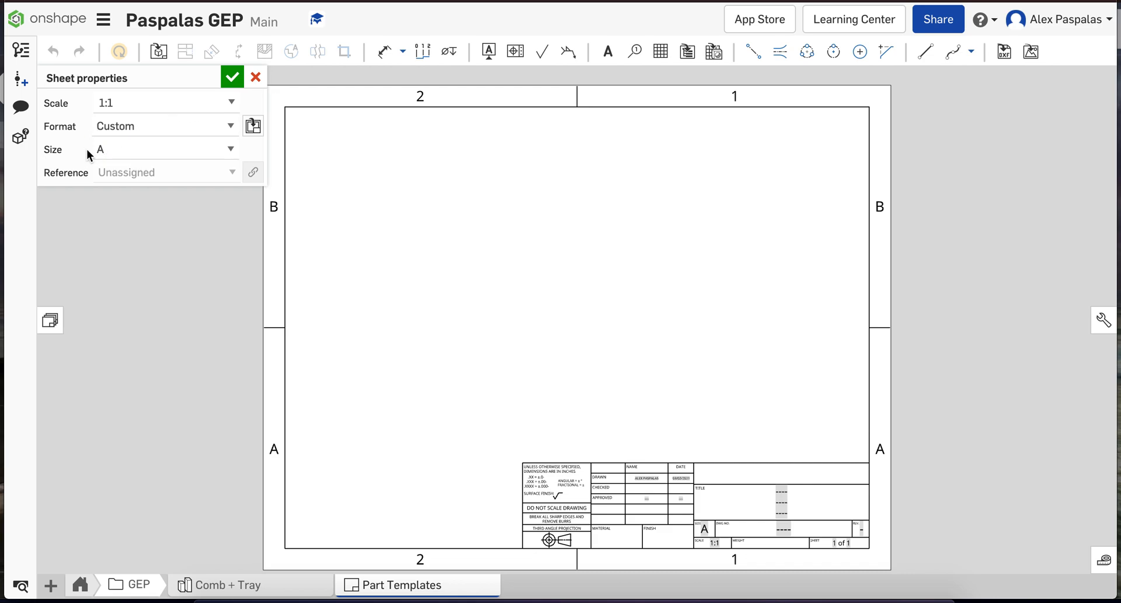
pyautogui.click(233, 77)
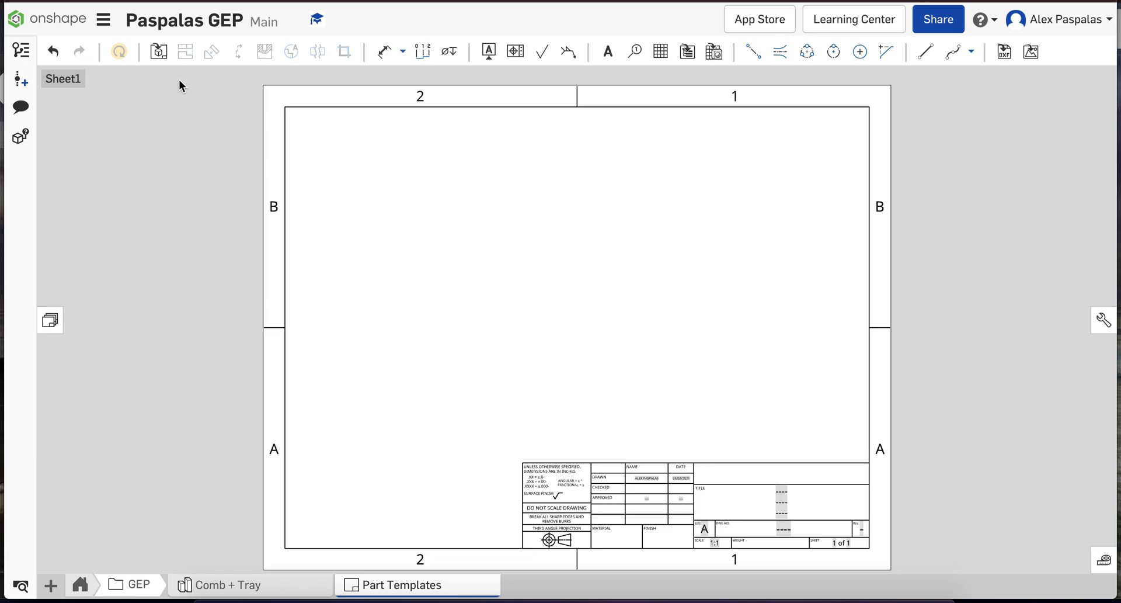
# Step: Insert a 1:1 front view of the back wall part in the upper-left area of the sheet, without projected views
pyautogui.click(158, 51)
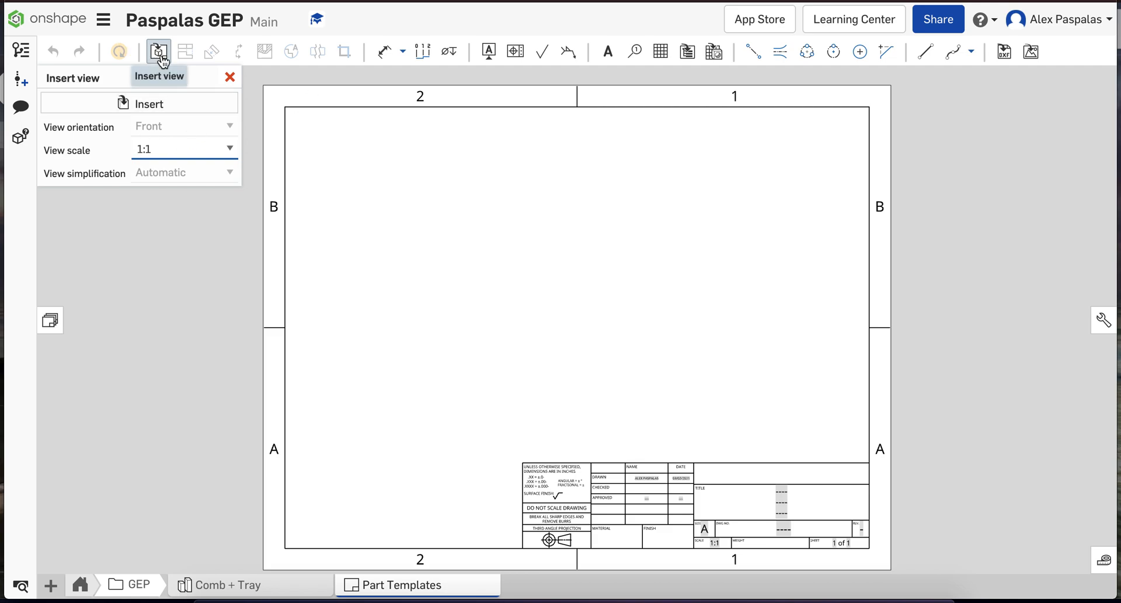
pyautogui.click(149, 108)
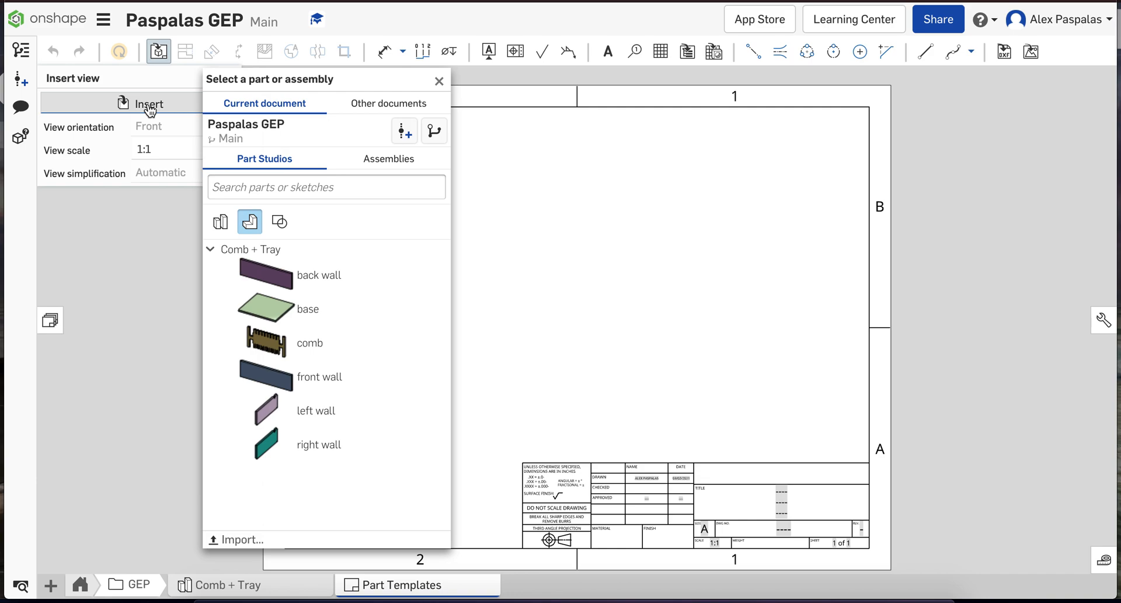
pyautogui.click(211, 249)
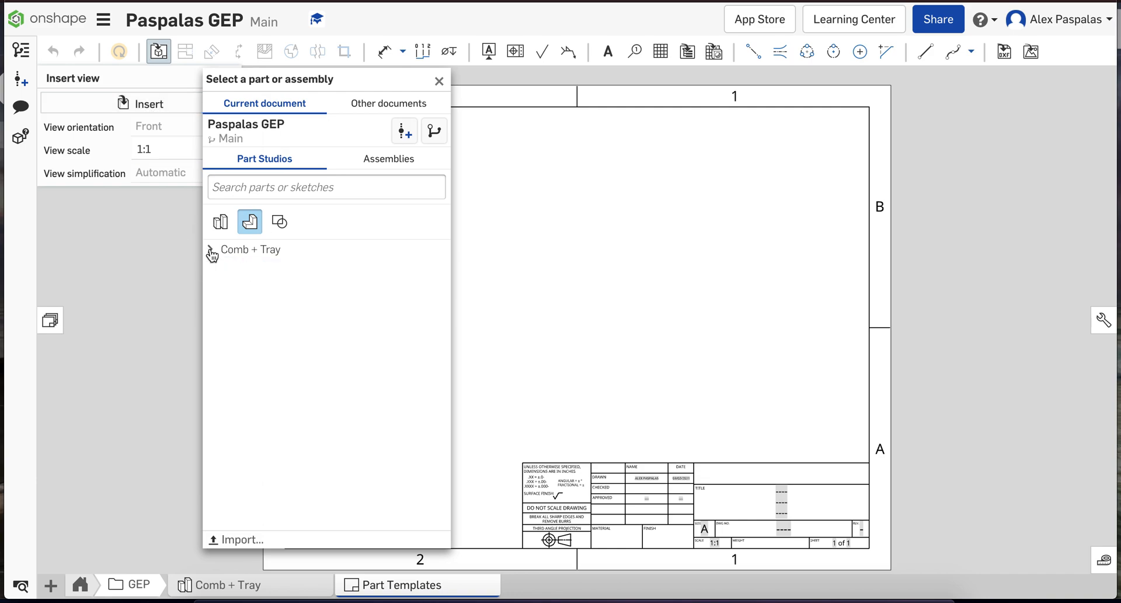
pyautogui.click(211, 250)
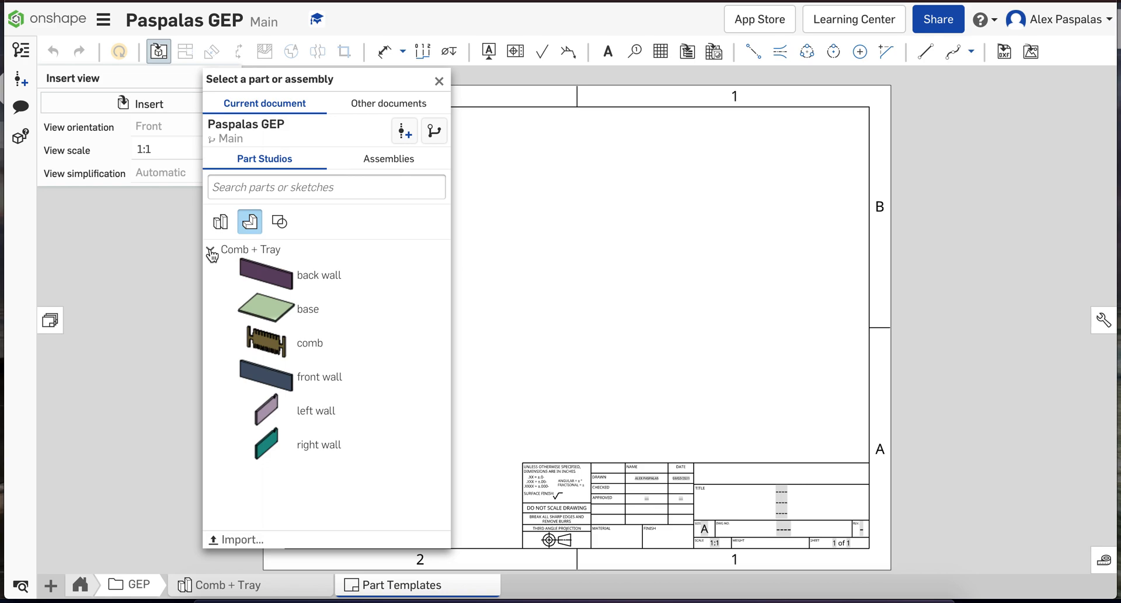
pyautogui.click(211, 251)
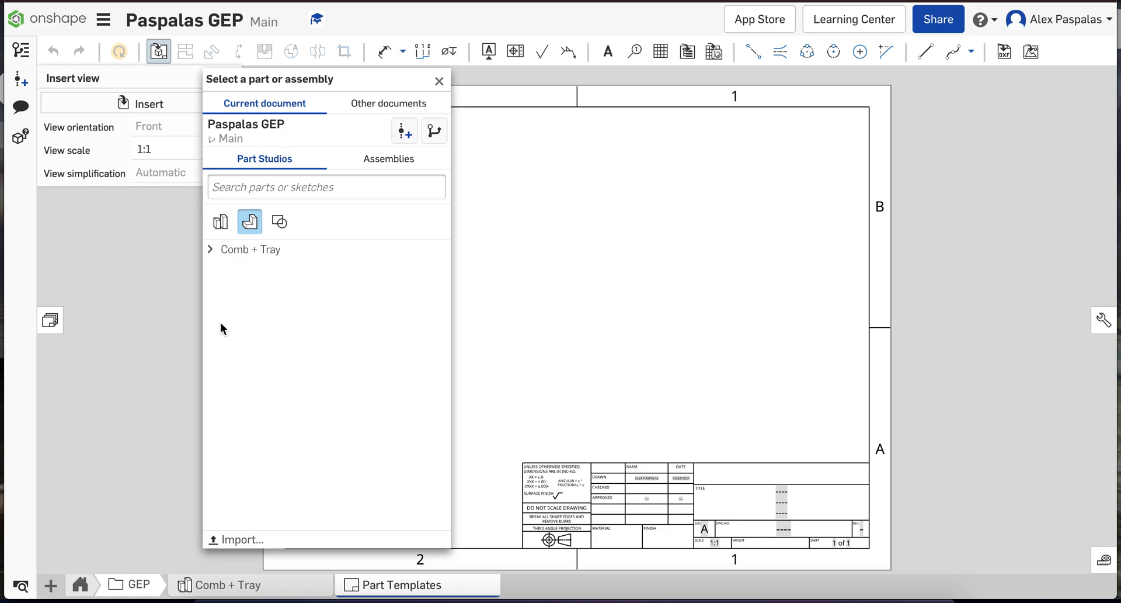
pyautogui.click(210, 250)
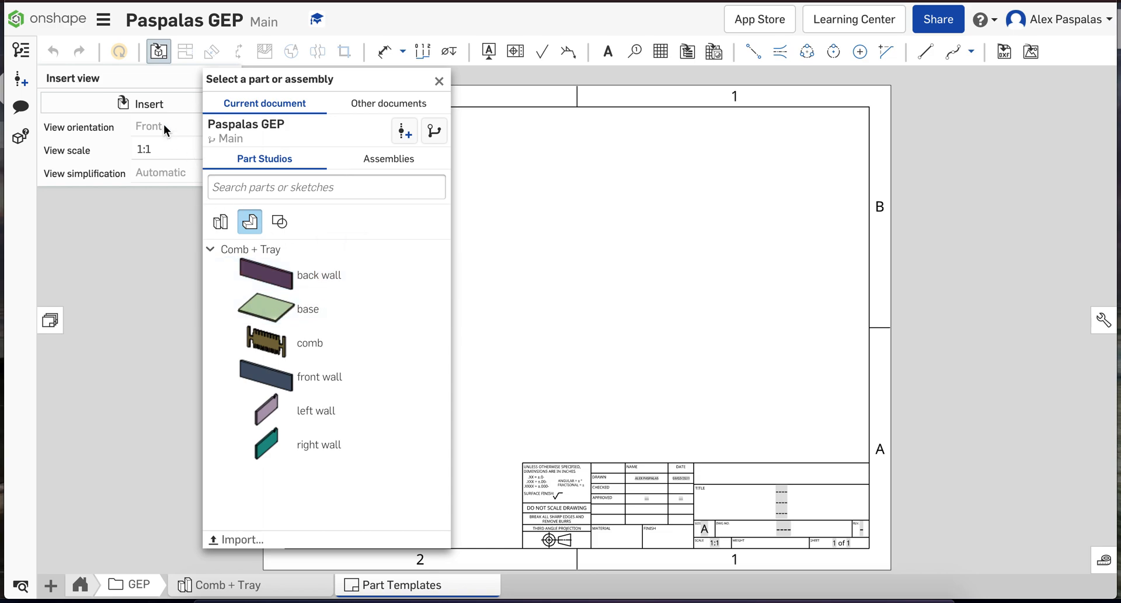
pyautogui.click(321, 290)
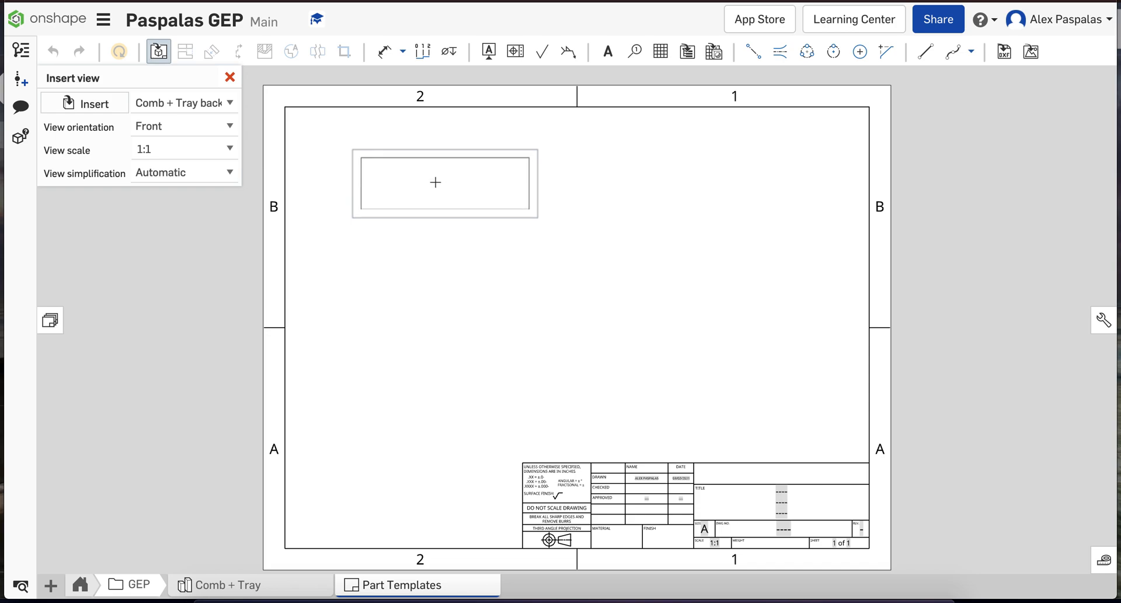
pyautogui.click(429, 184)
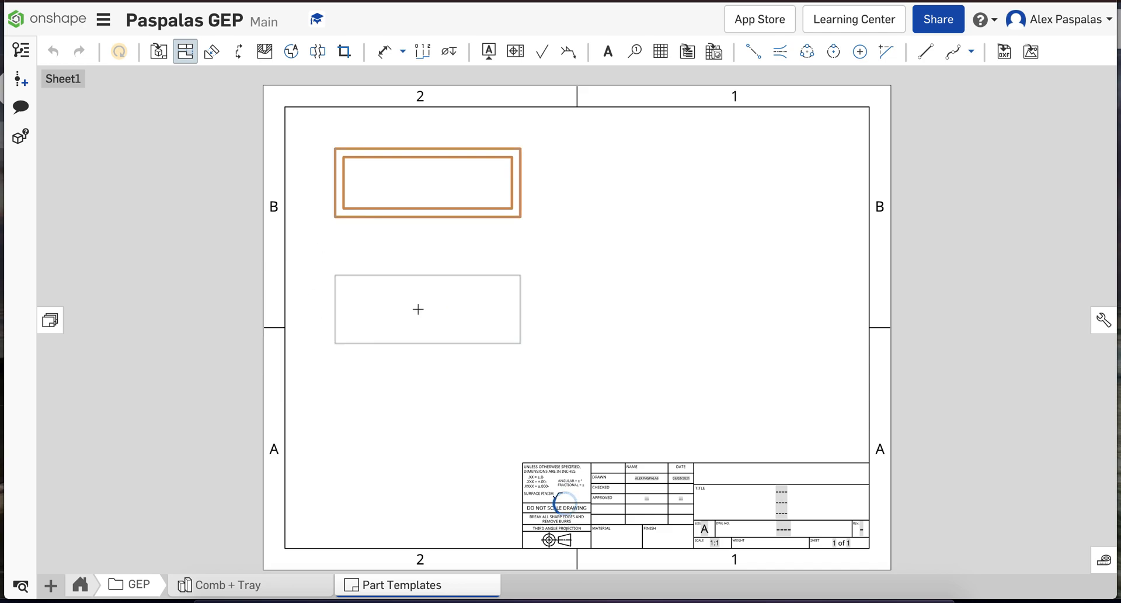
pyautogui.press('Escape')
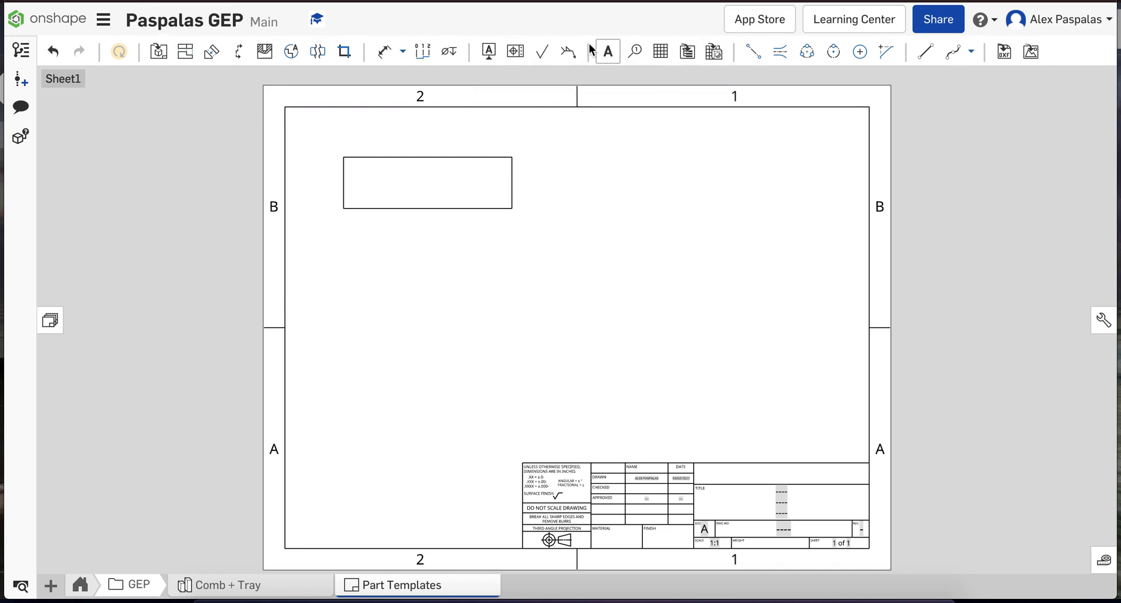
# Step: Add a single-line note reading "Back Wall" inside the back wall view
pyautogui.click(606, 60)
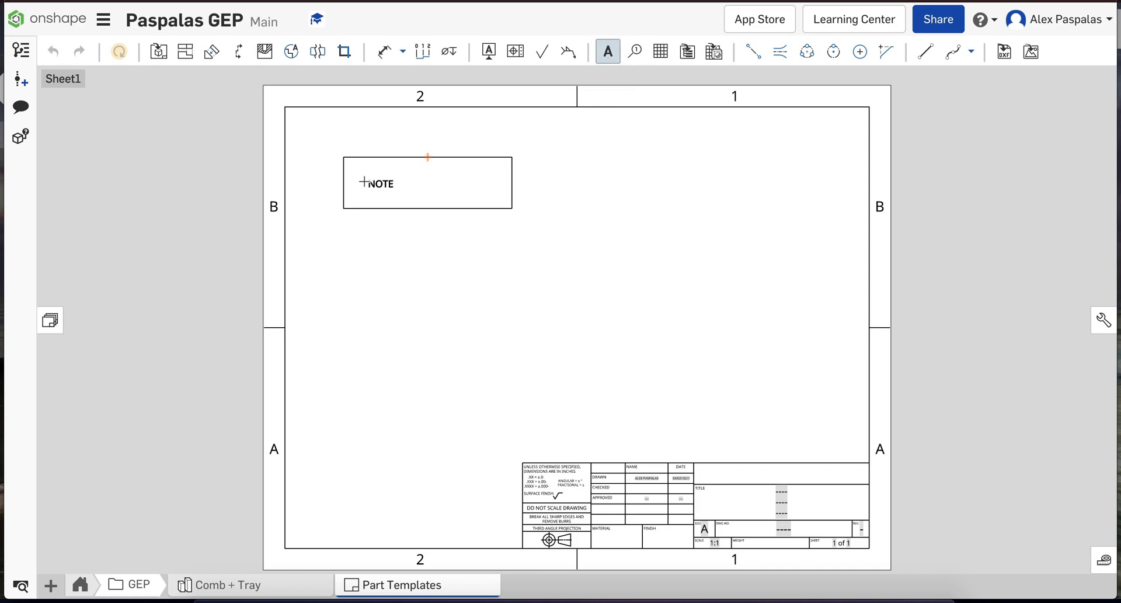
pyautogui.click(359, 177)
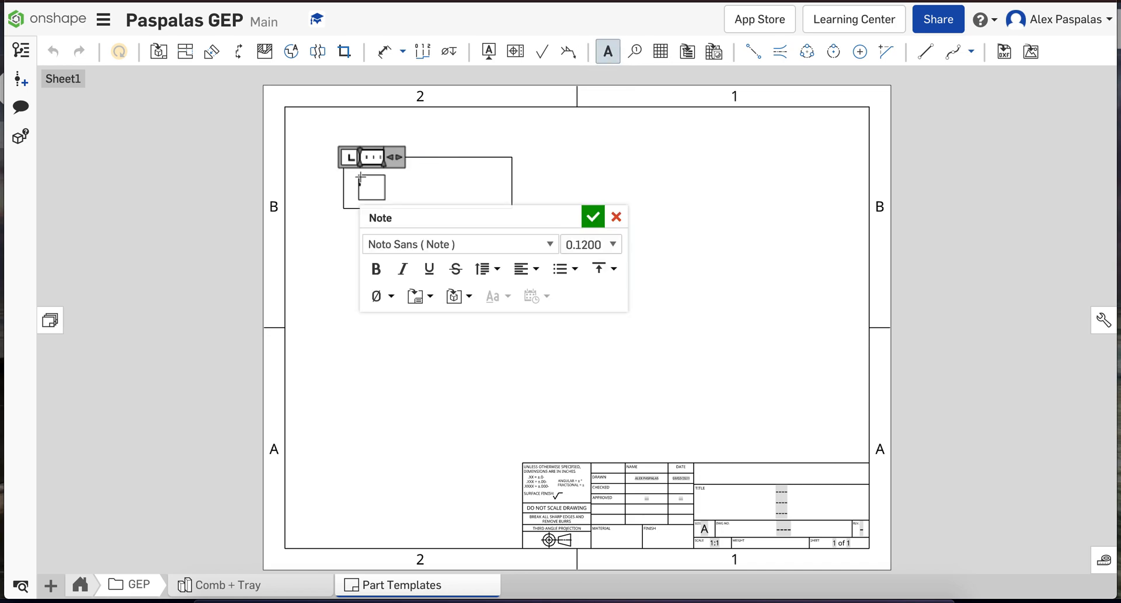
pyautogui.write('Back')
pyautogui.press('Return')
pyautogui.write('Wall')
pyautogui.moveTo(385, 157); pyautogui.dragTo(453, 158)
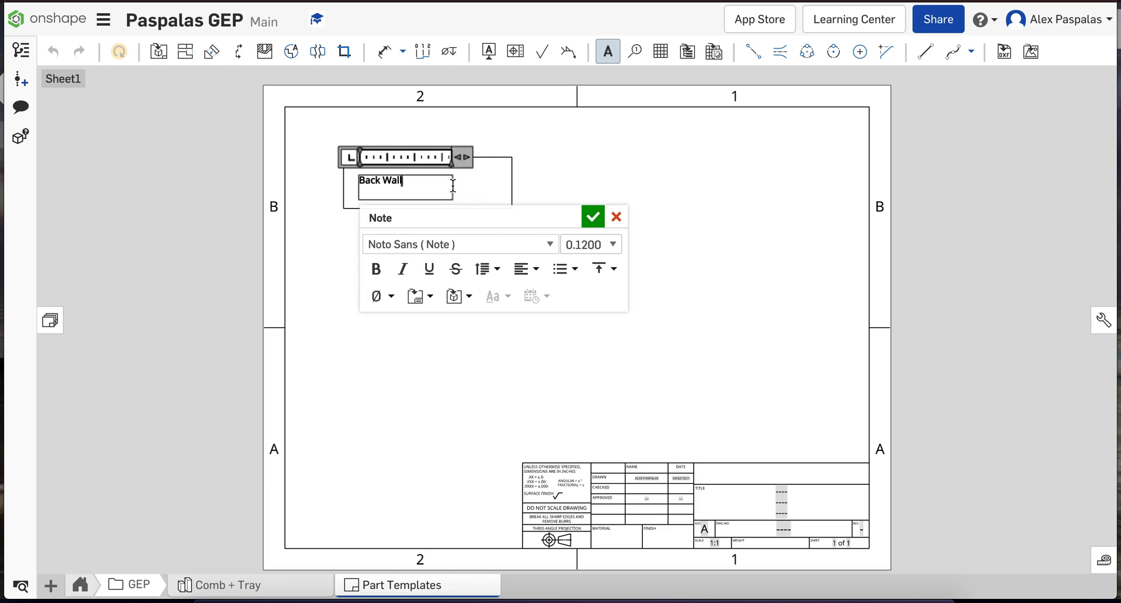
pyautogui.click(598, 217)
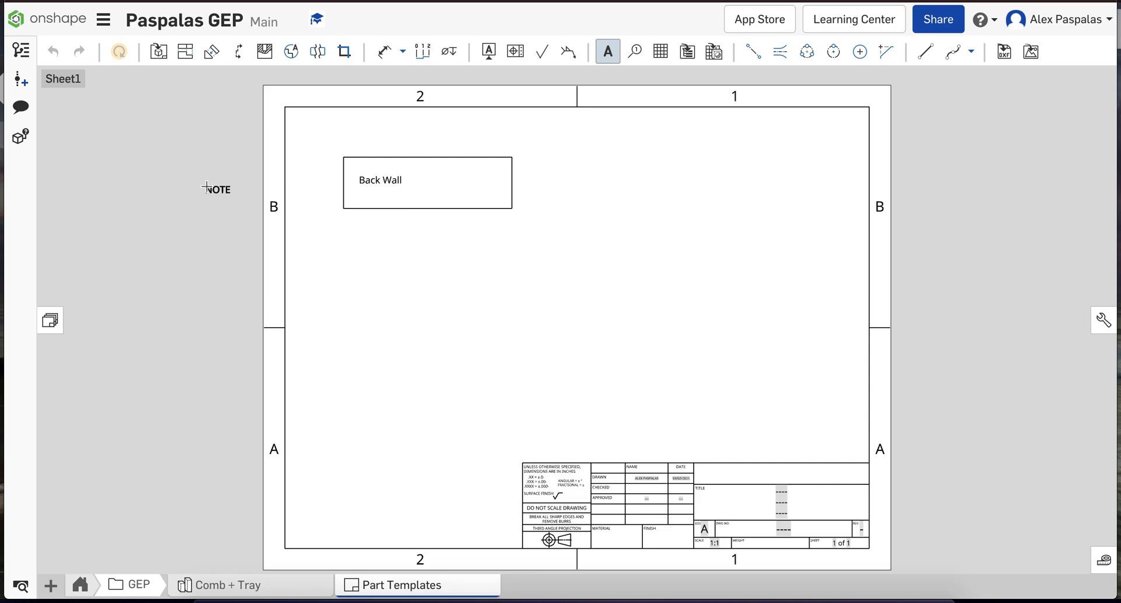
pyautogui.press('Escape')
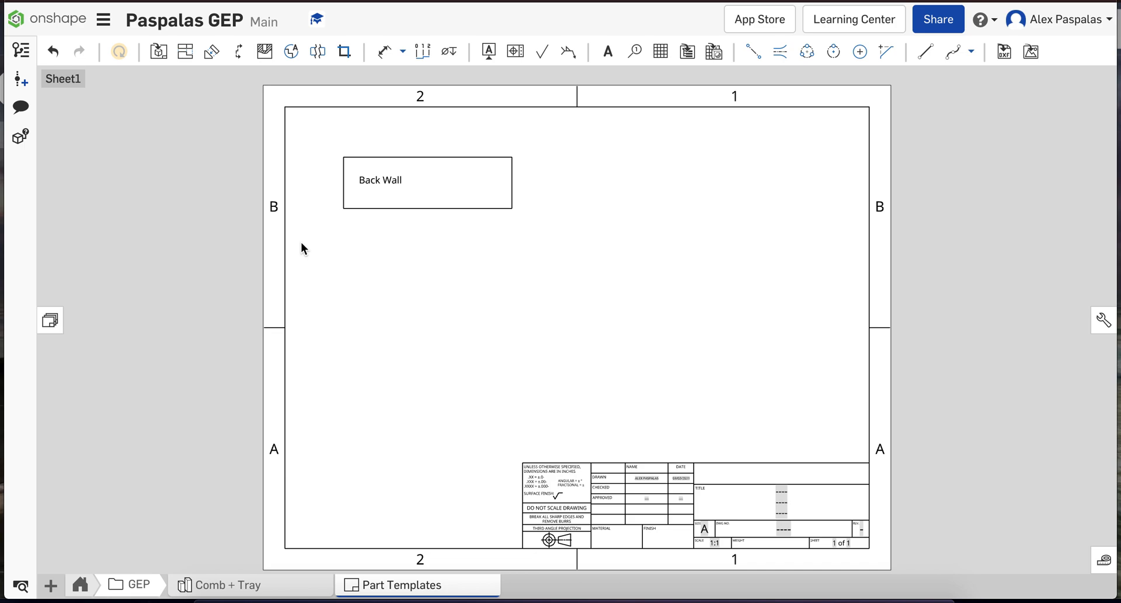
# Step: Insert a 1:1 top view of the base part below the back wall view, without projected views
pyautogui.click(154, 49)
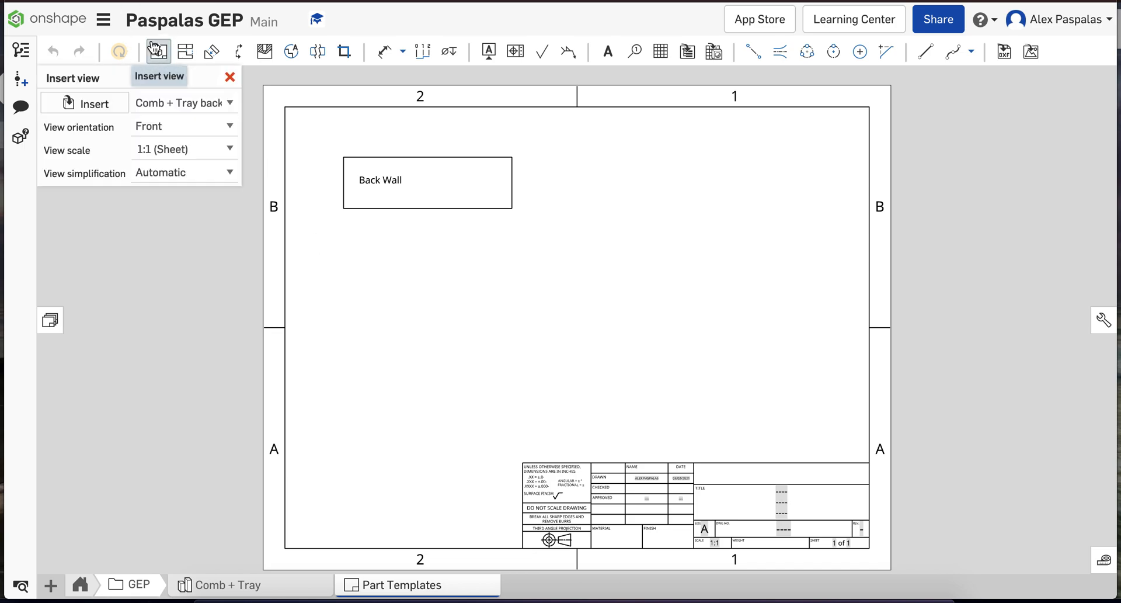
pyautogui.click(69, 105)
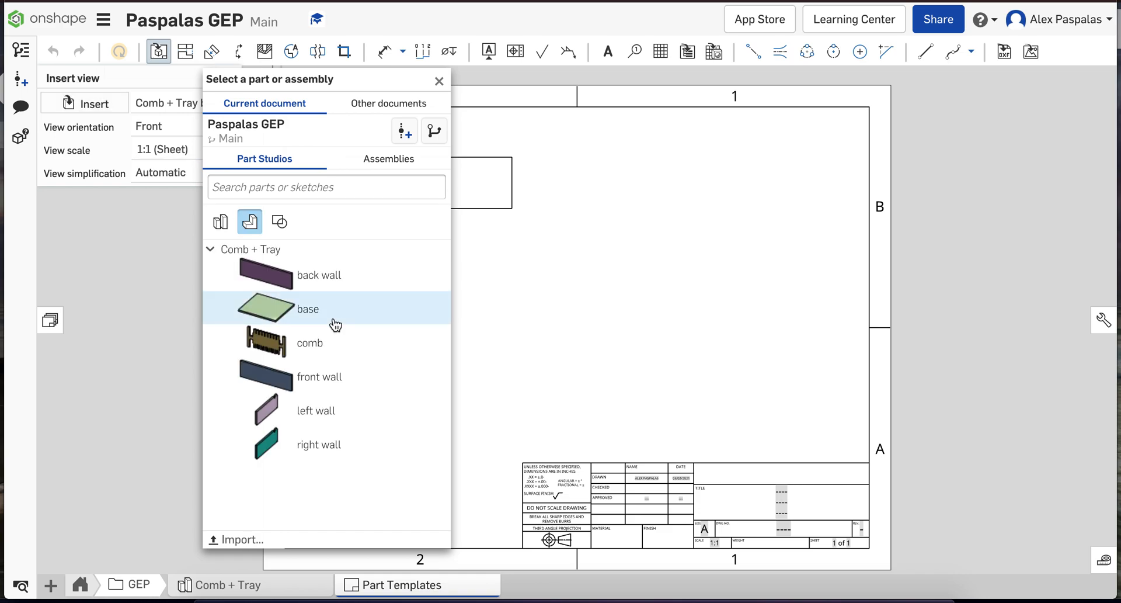
pyautogui.click(313, 309)
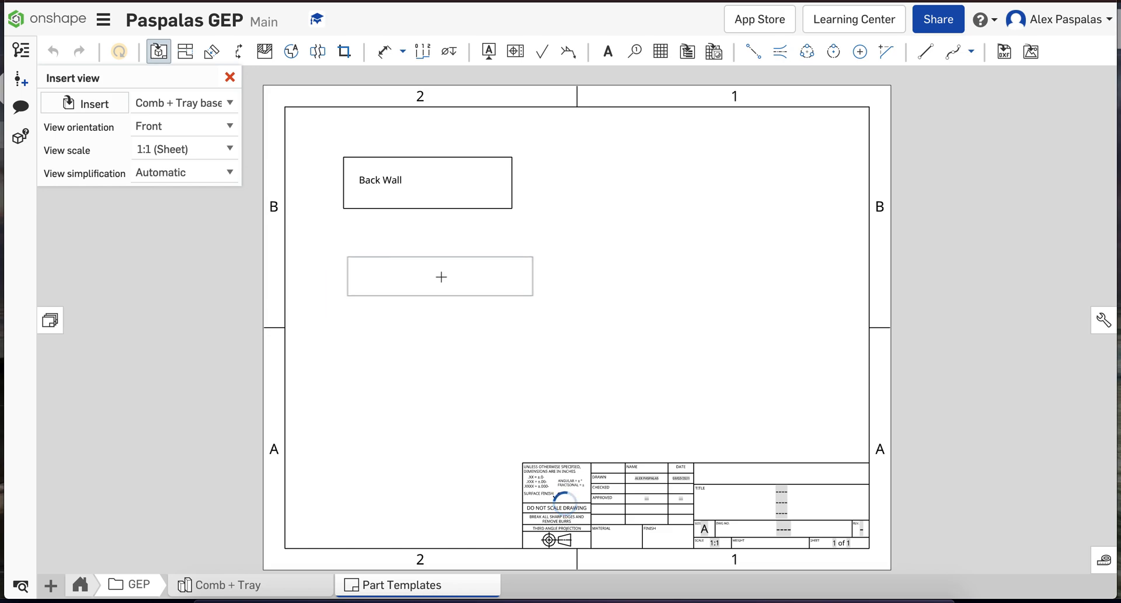
pyautogui.click(426, 287)
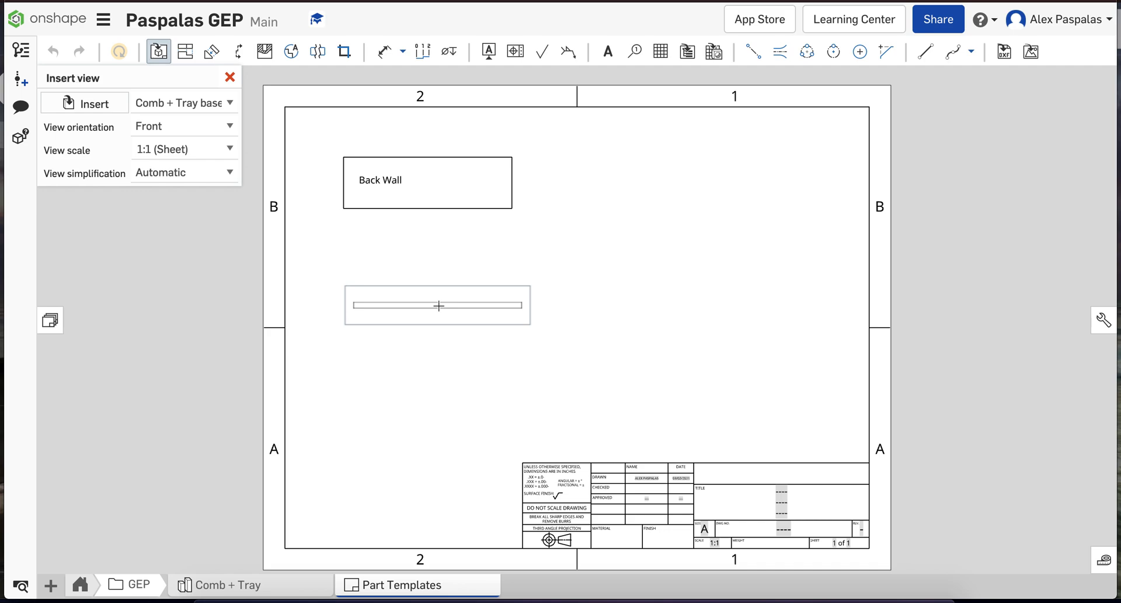
pyautogui.click(232, 134)
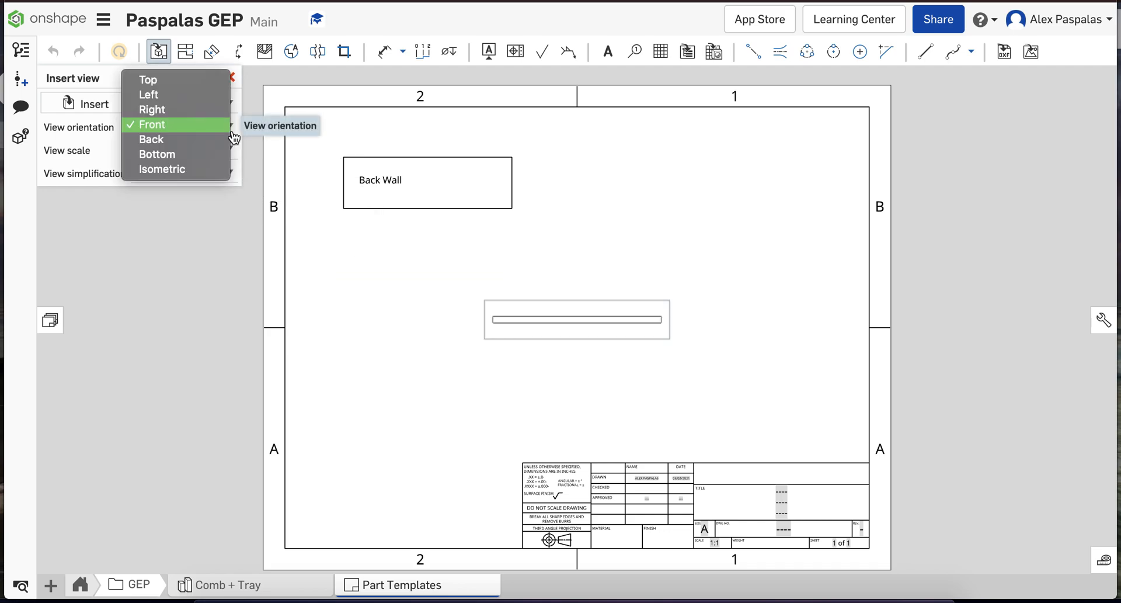
pyautogui.click(213, 85)
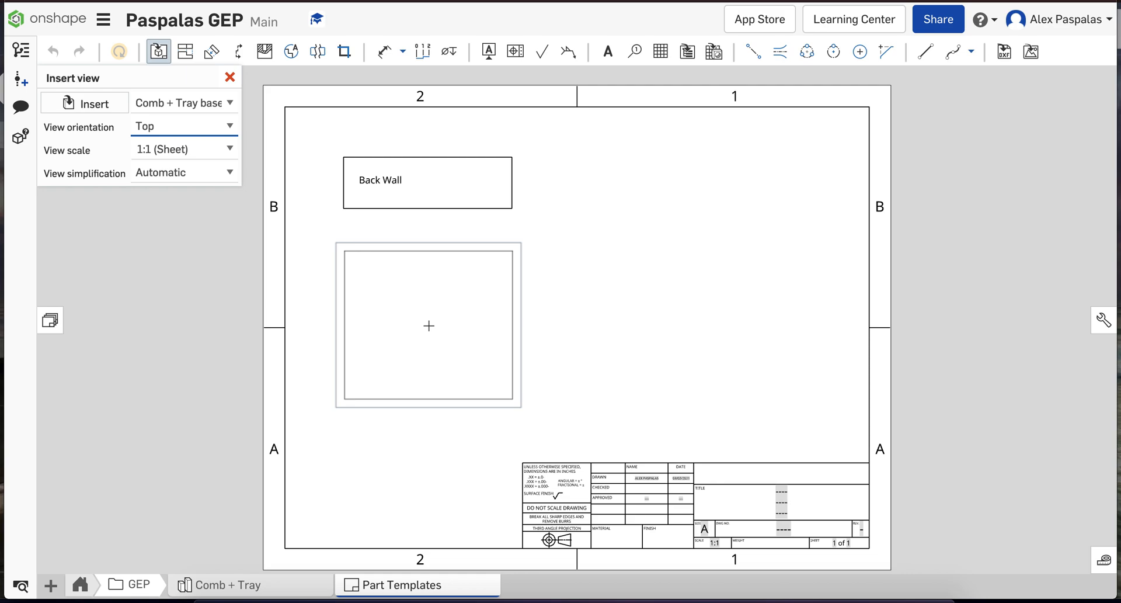
pyautogui.click(429, 326)
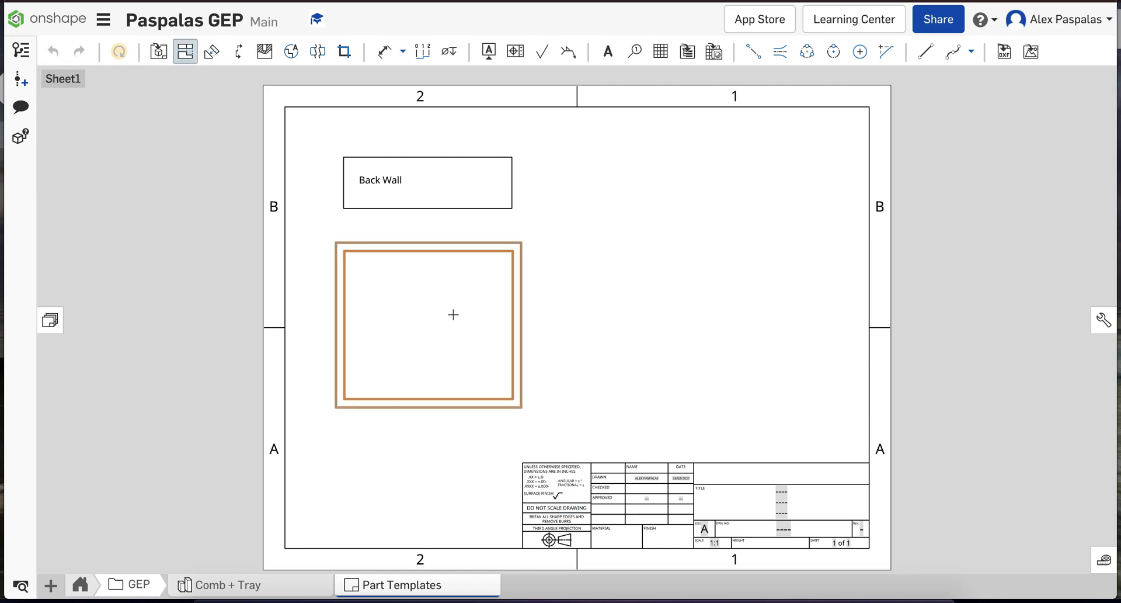
pyautogui.press('Escape')
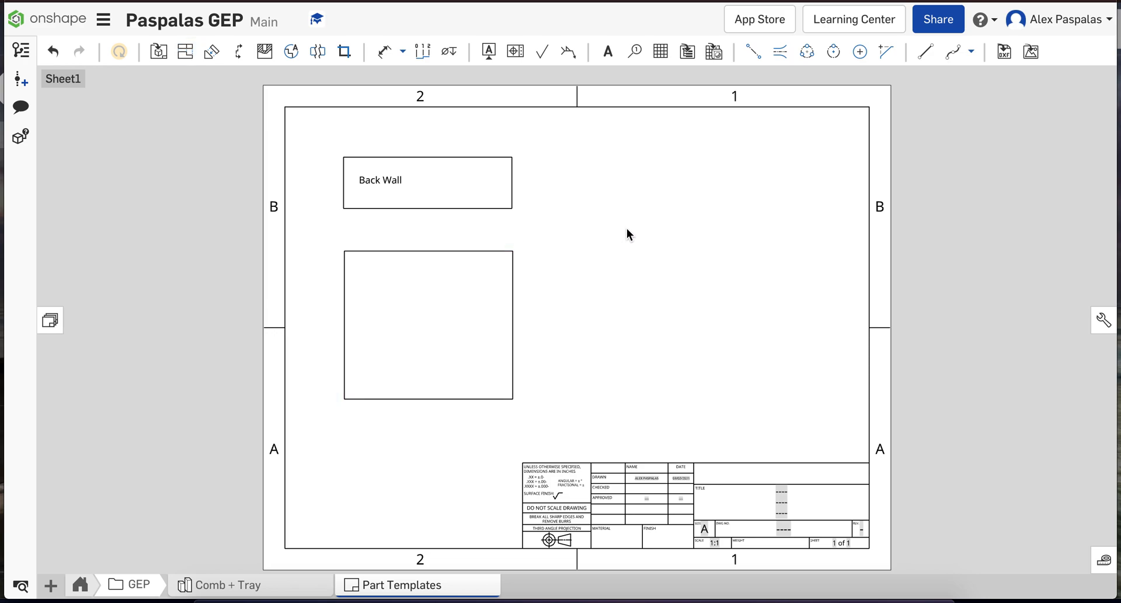
pyautogui.click(339, 155)
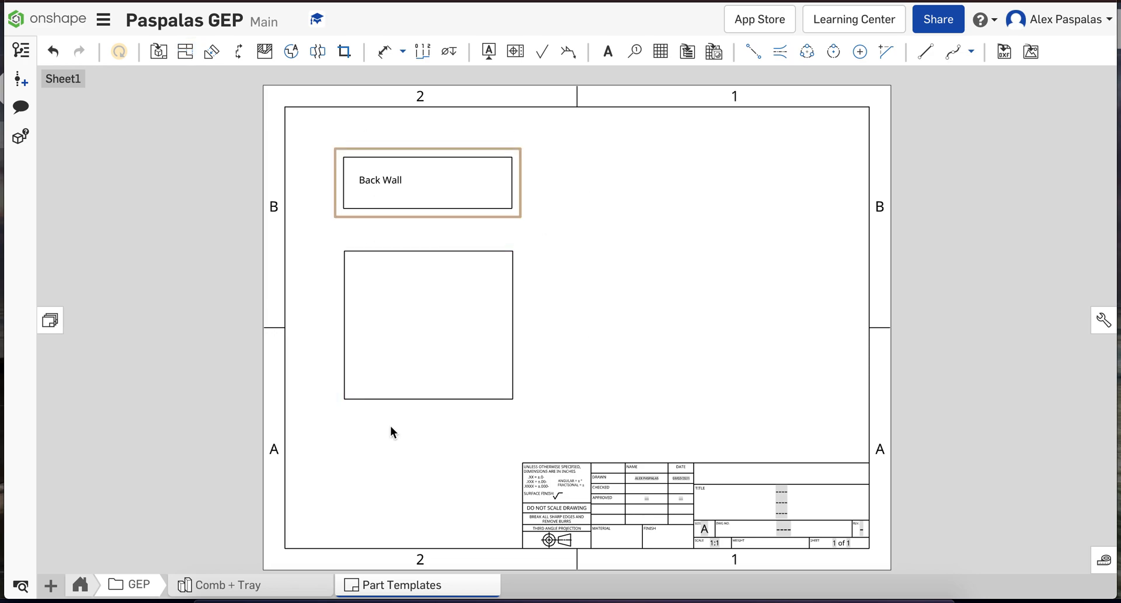
pyautogui.click(605, 223)
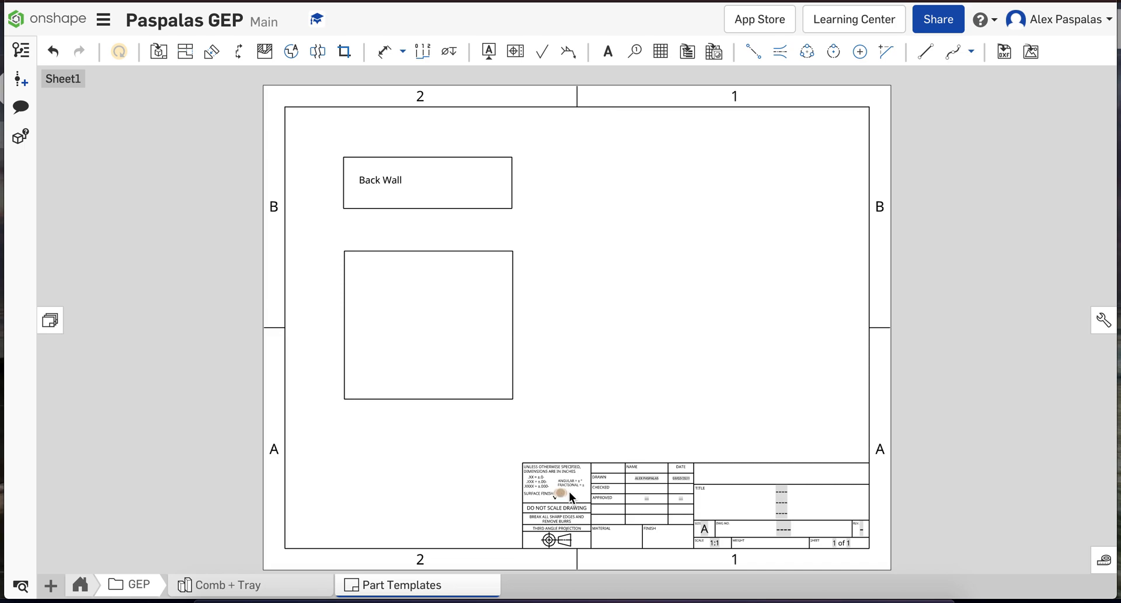
# Step: Add a note reading "Base" inside the base view
pyautogui.click(608, 51)
pyautogui.click(382, 309)
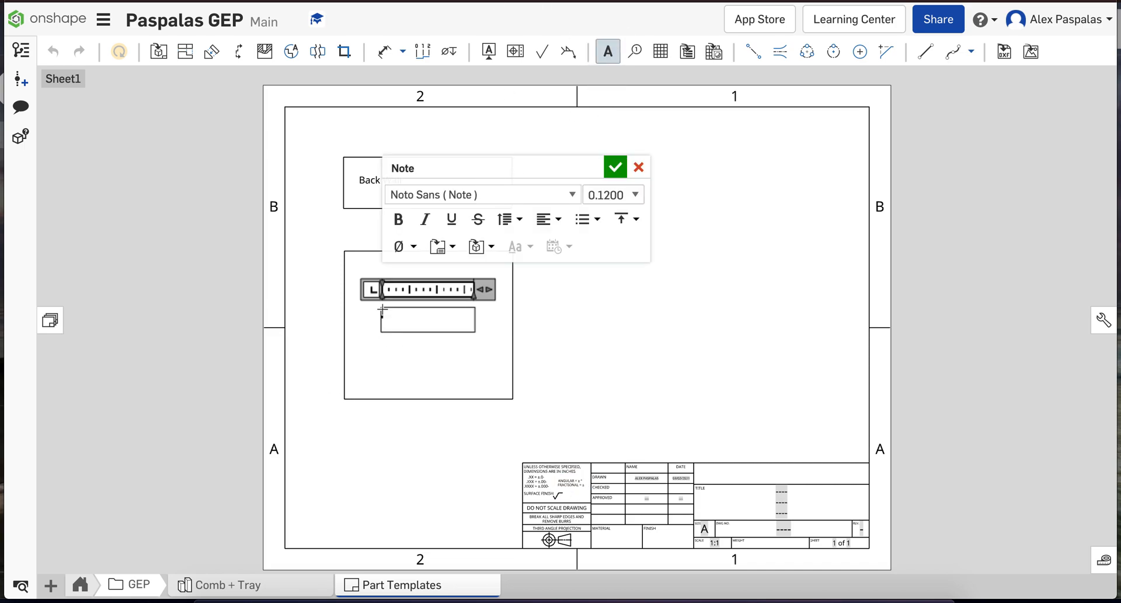
pyautogui.click(618, 167)
pyautogui.click(619, 168)
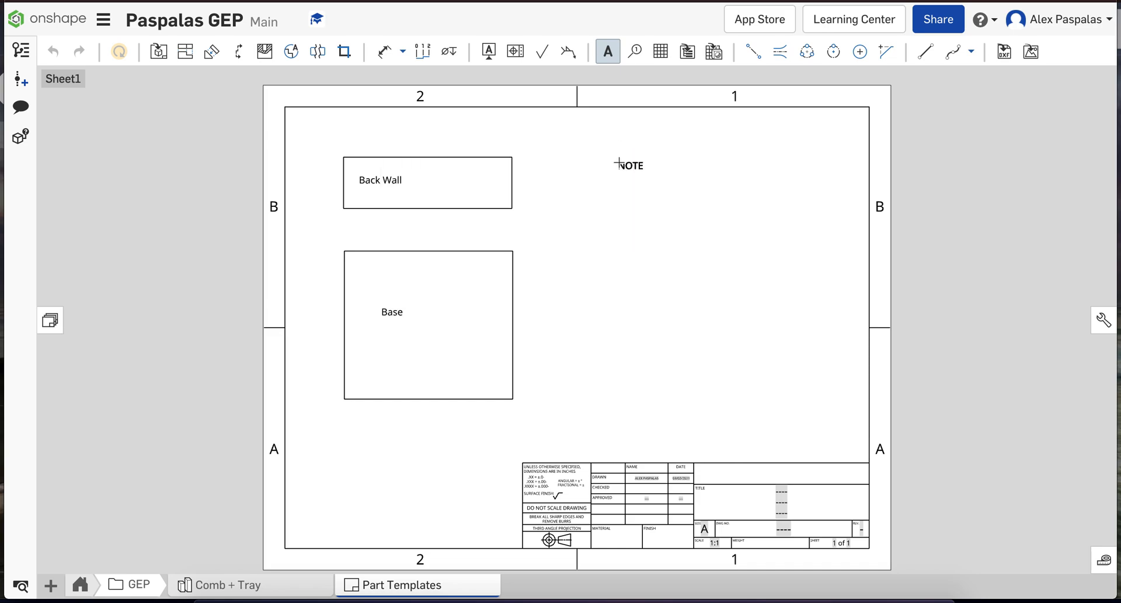
pyautogui.click(618, 163)
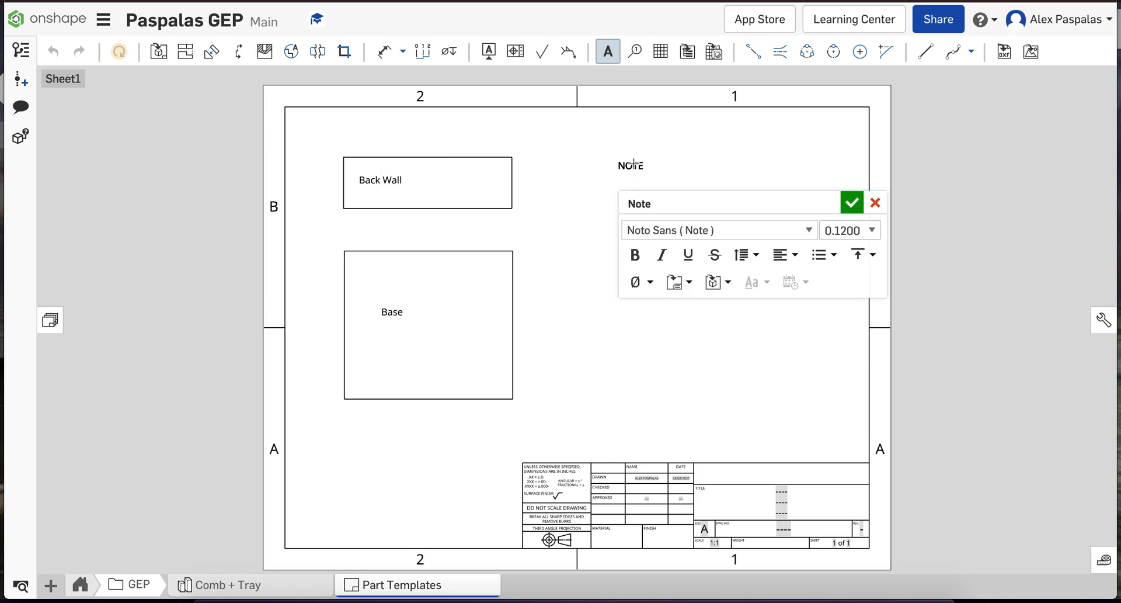
pyautogui.click(880, 204)
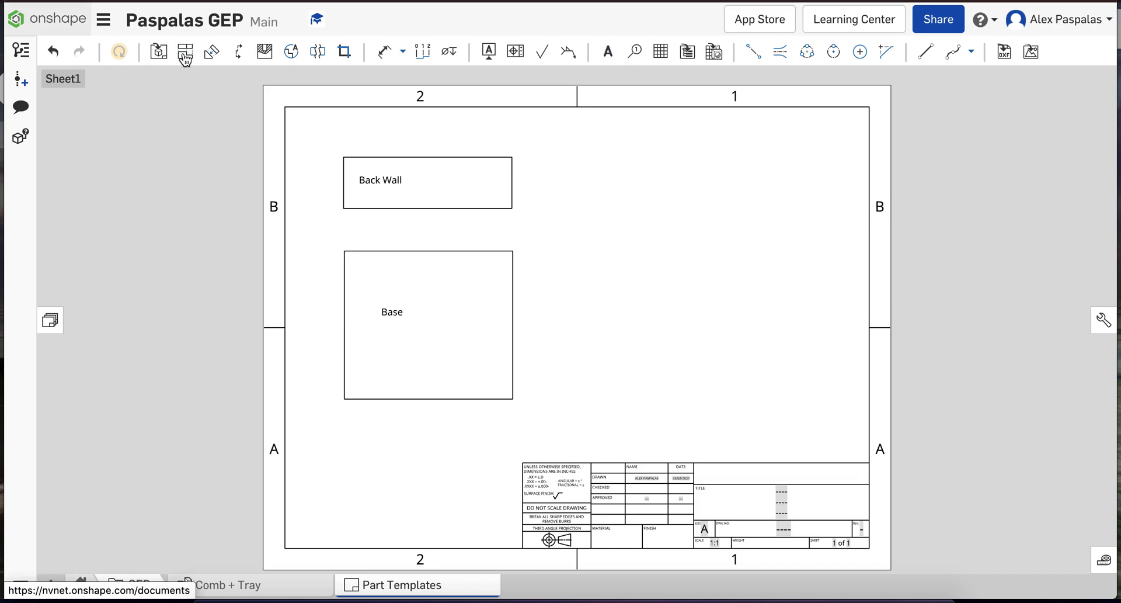
# Step: Insert a 1:1 front view of the comb part in the upper-right area of the sheet
pyautogui.click(158, 52)
pyautogui.click(70, 103)
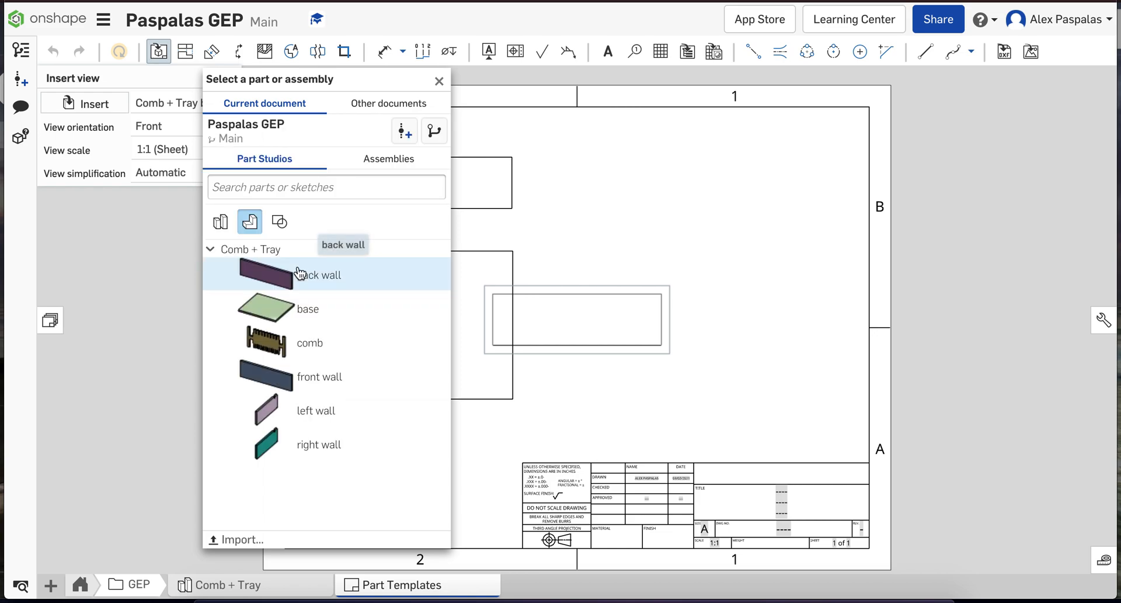
pyautogui.click(307, 338)
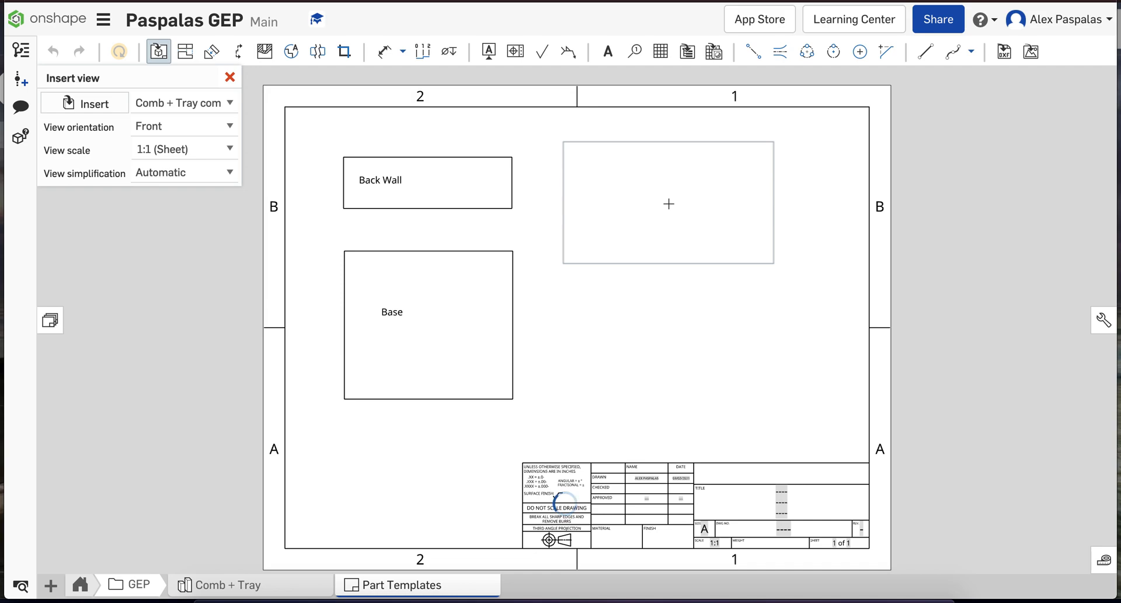
pyautogui.click(669, 204)
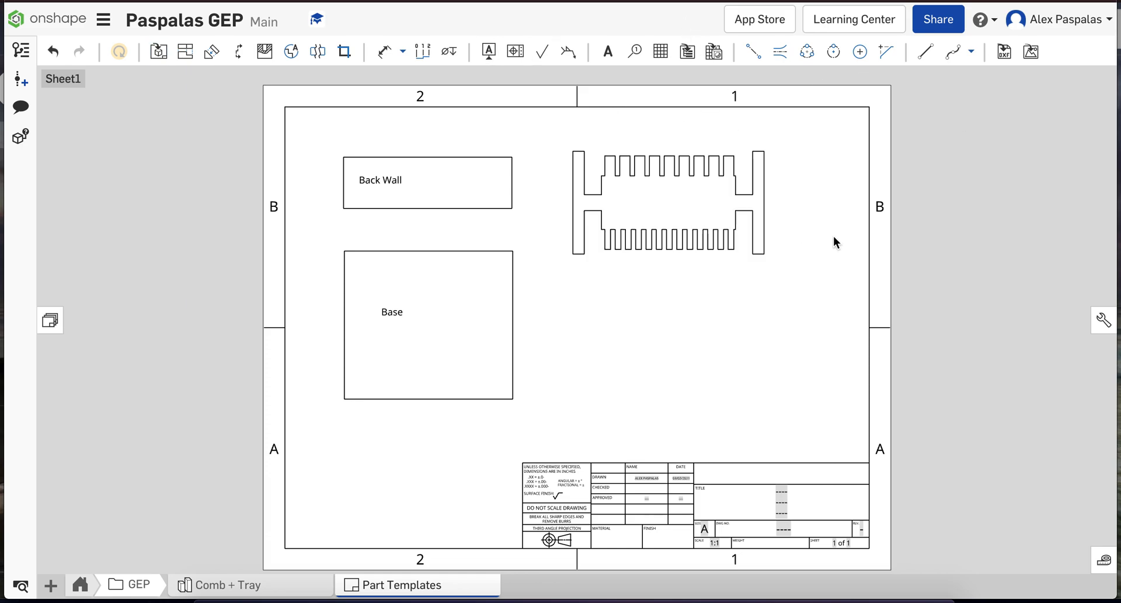
# Step: Add a note reading "Comb" in the middle of the comb view
pyautogui.click(608, 53)
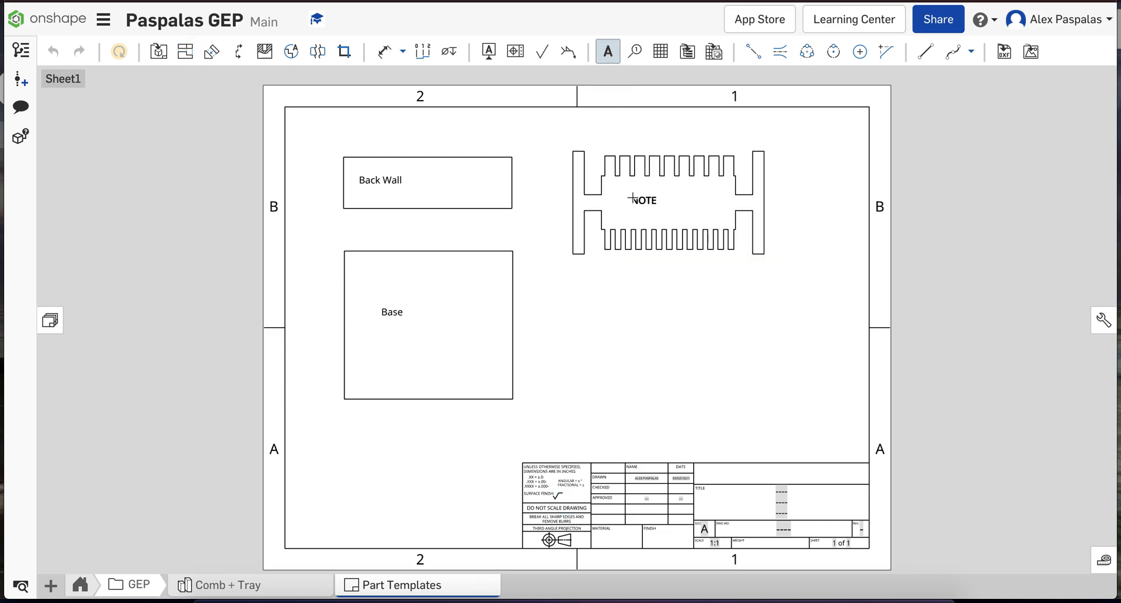
pyautogui.click(633, 198)
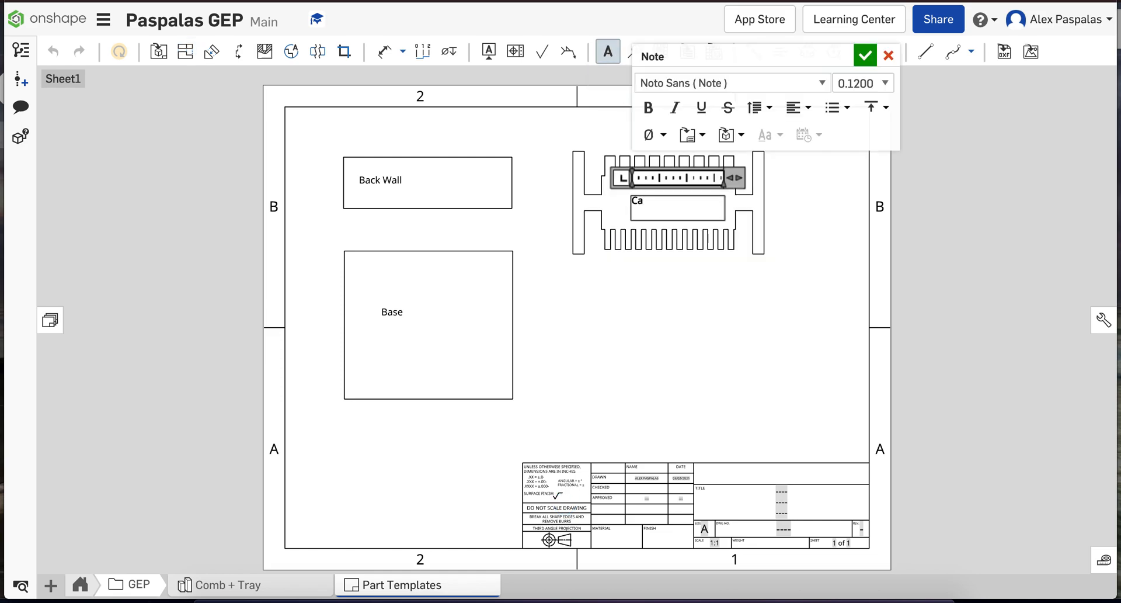
pyautogui.write('Comb')
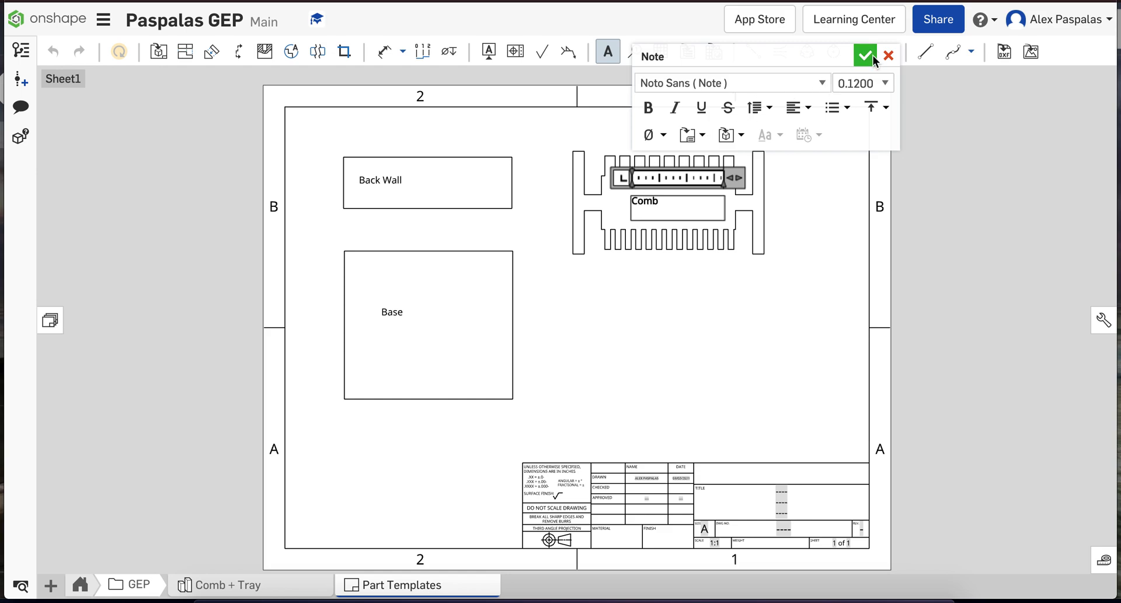
pyautogui.click(866, 56)
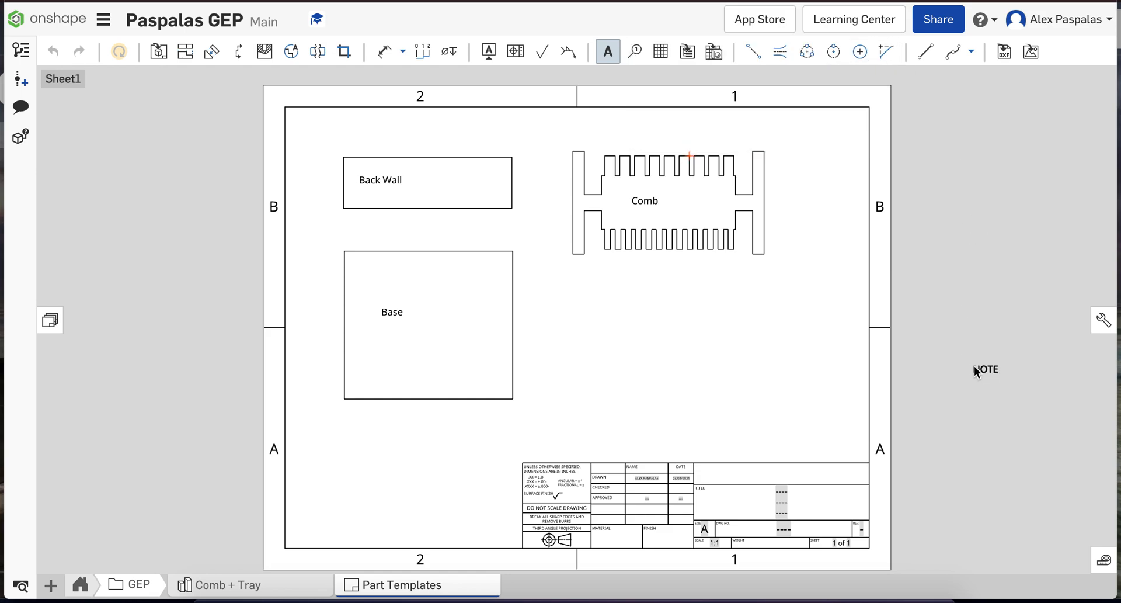
pyautogui.press('Escape')
# Step: Insert a 1:1 front view of the front wall part below the comb view, without projected views
pyautogui.click(158, 52)
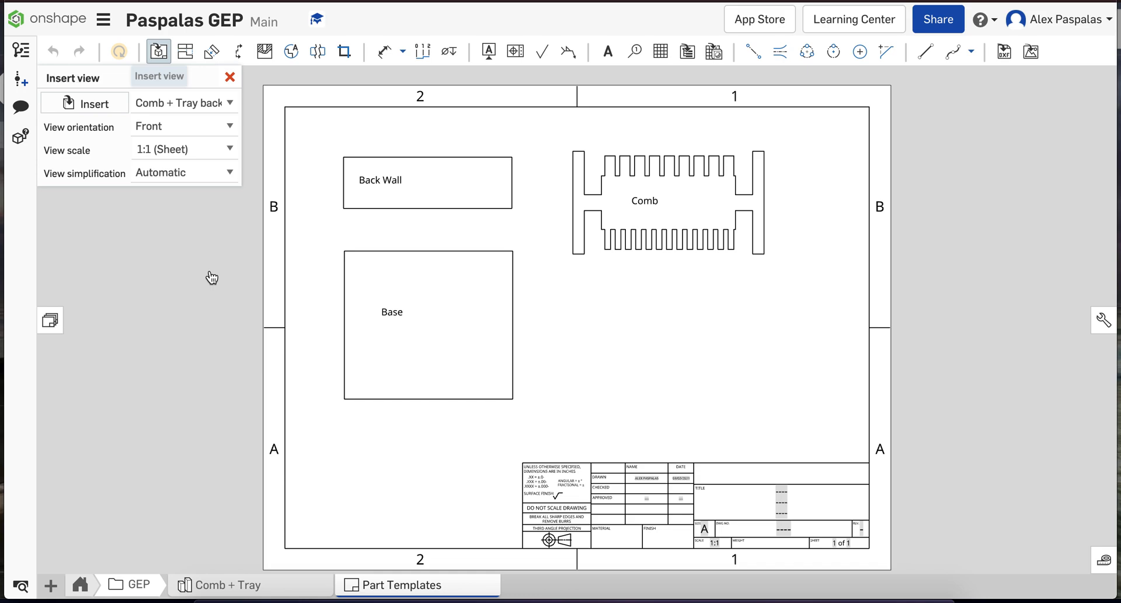
pyautogui.click(69, 104)
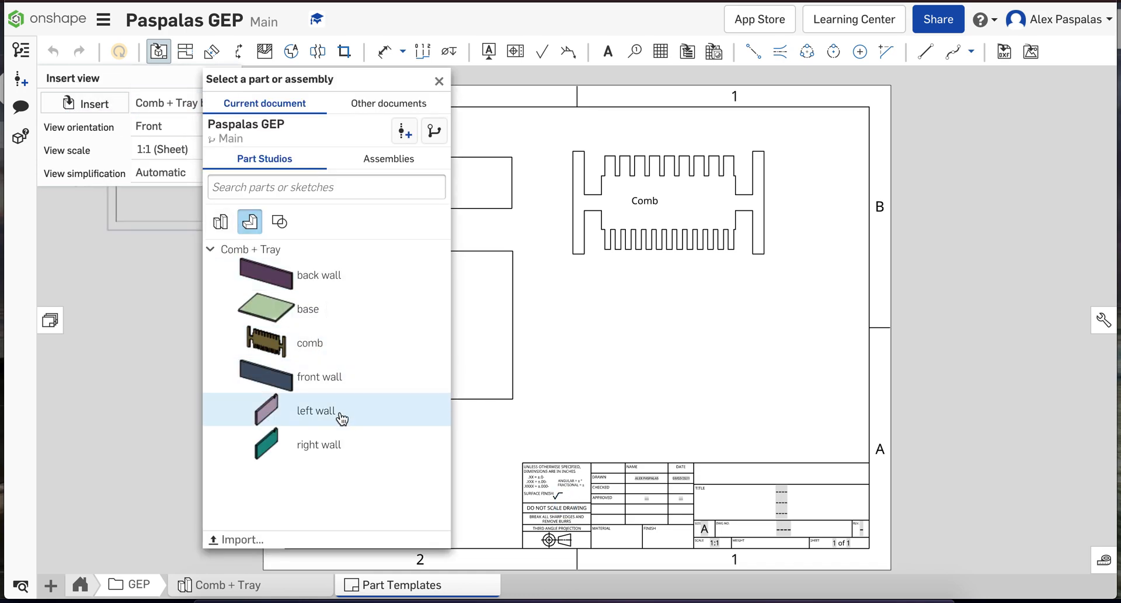
pyautogui.click(347, 380)
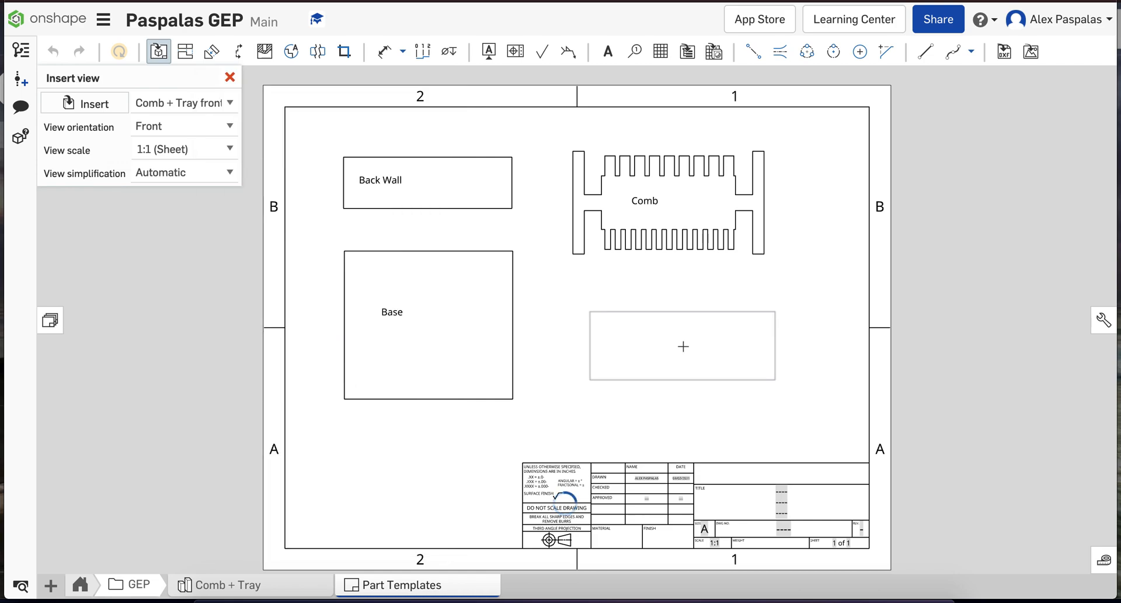
pyautogui.click(684, 346)
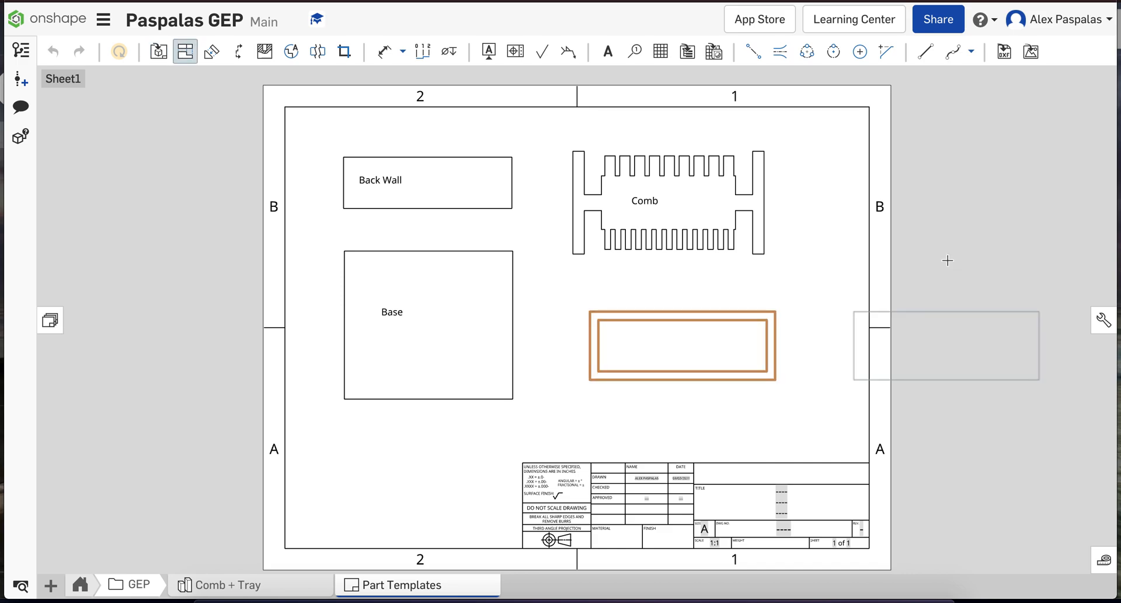
pyautogui.press('Escape')
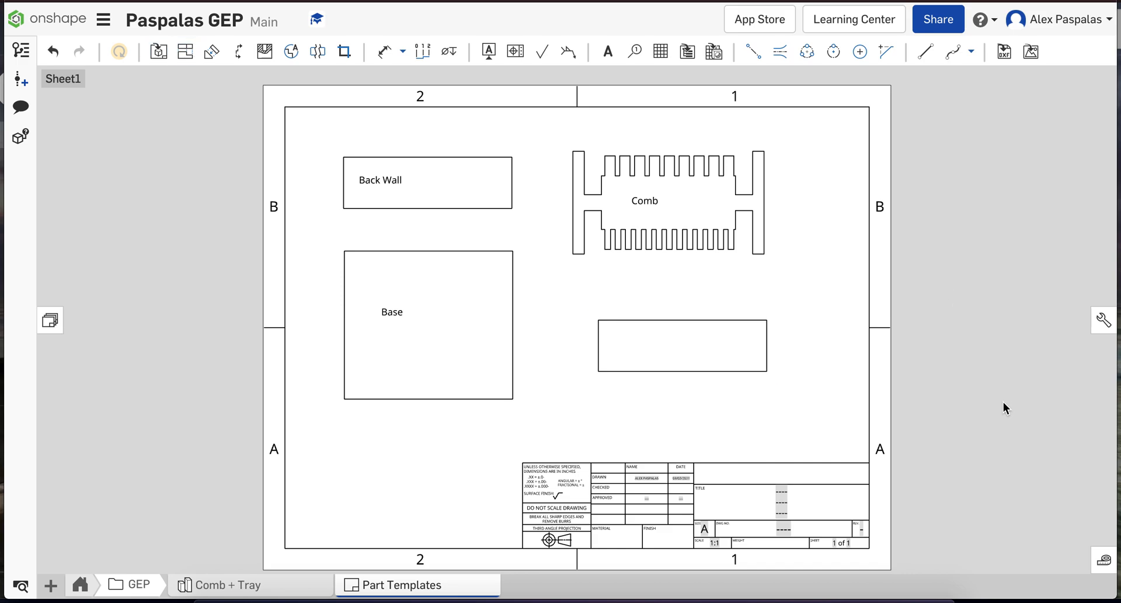
# Step: Add a note reading "Front Wall" inside the front wall view
pyautogui.click(608, 54)
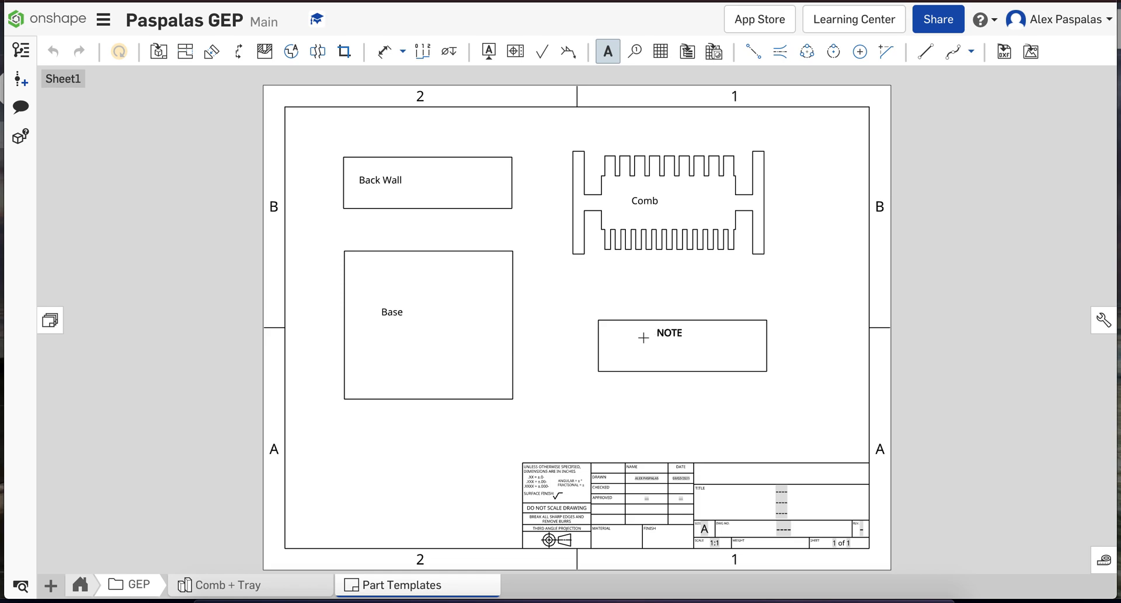
pyautogui.click(630, 347)
pyautogui.write('Fr')
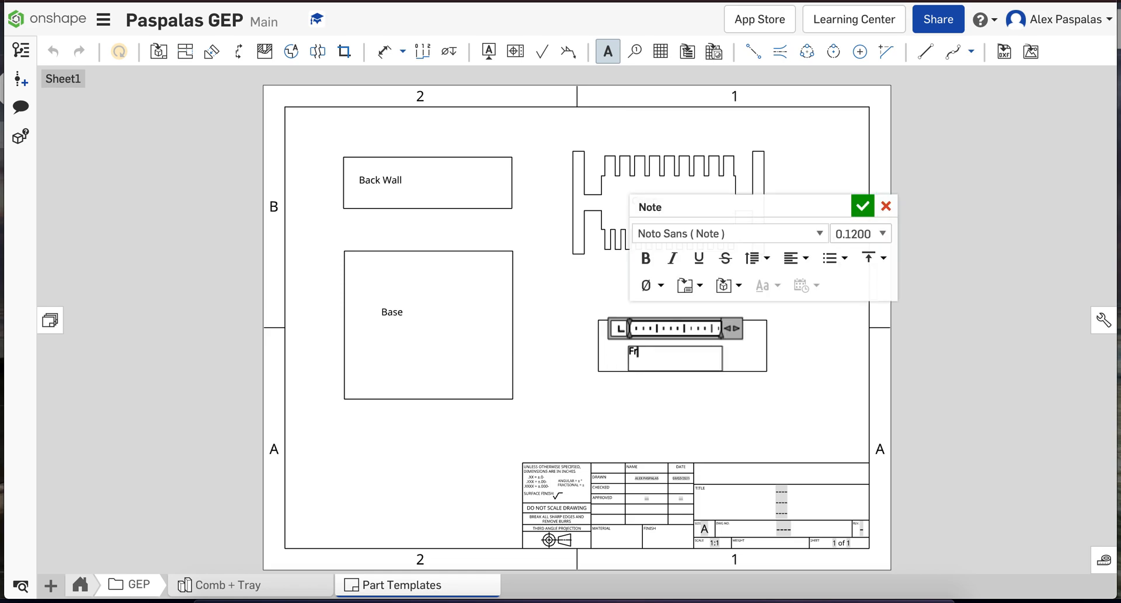
pyautogui.write('ont Wall')
pyautogui.click(862, 206)
pyautogui.press('Escape')
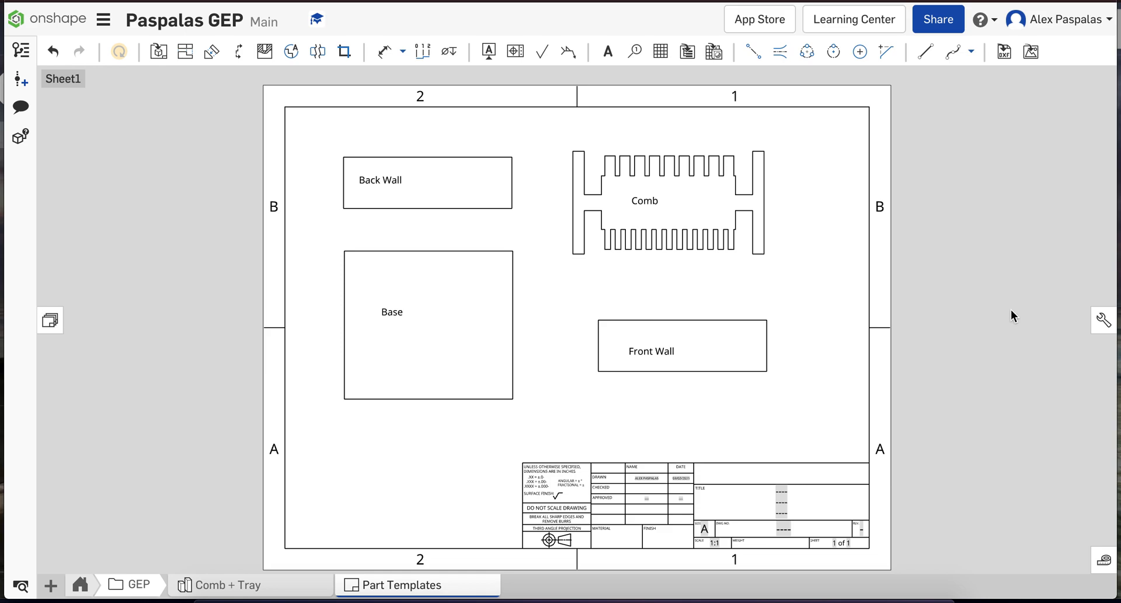
# Step: Add a second sheet to the drawing and make it the active sheet
pyautogui.click(51, 321)
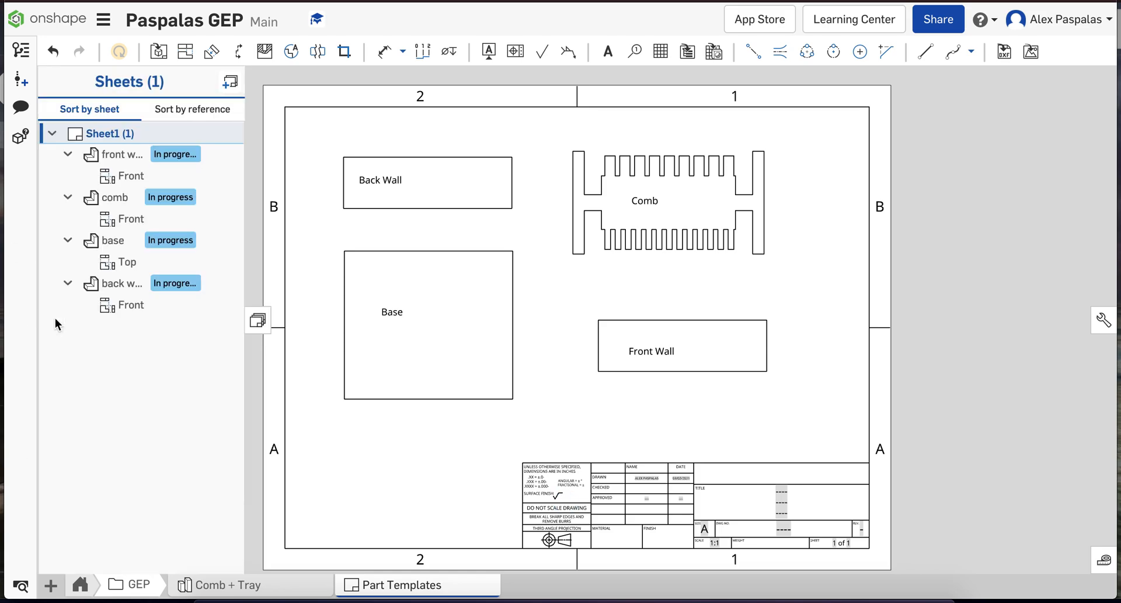
pyautogui.click(231, 85)
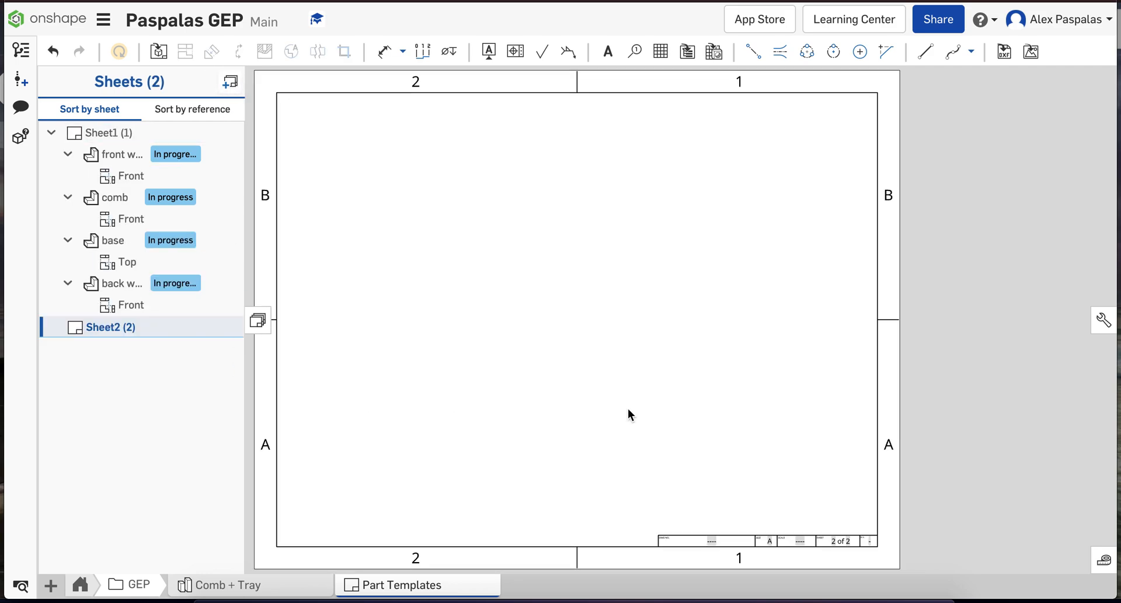
pyautogui.scroll(-2, 823, 447)
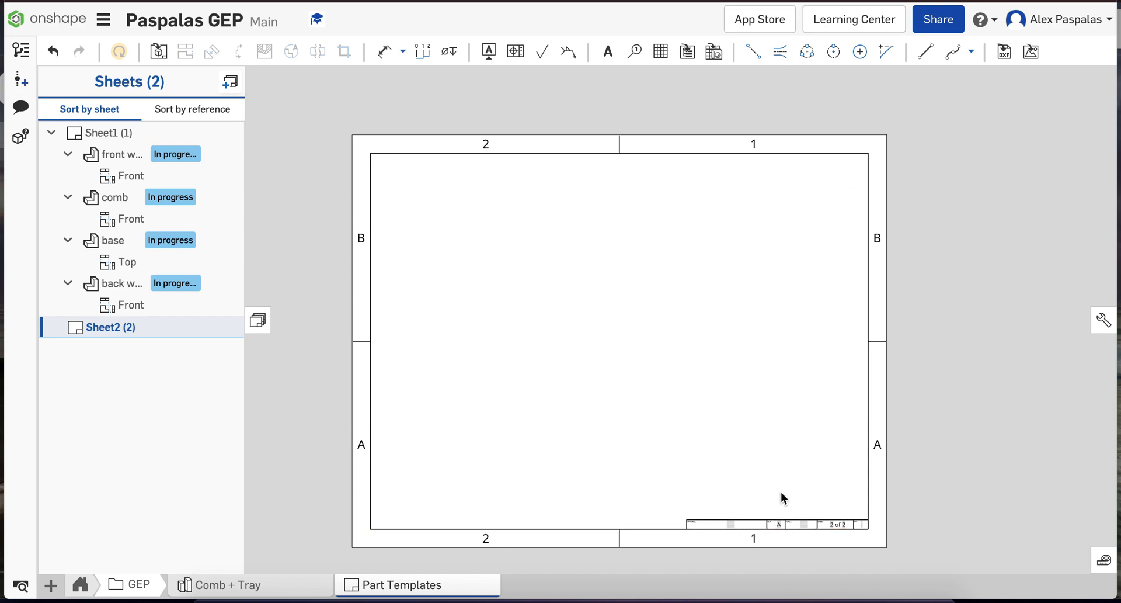
pyautogui.click(130, 137)
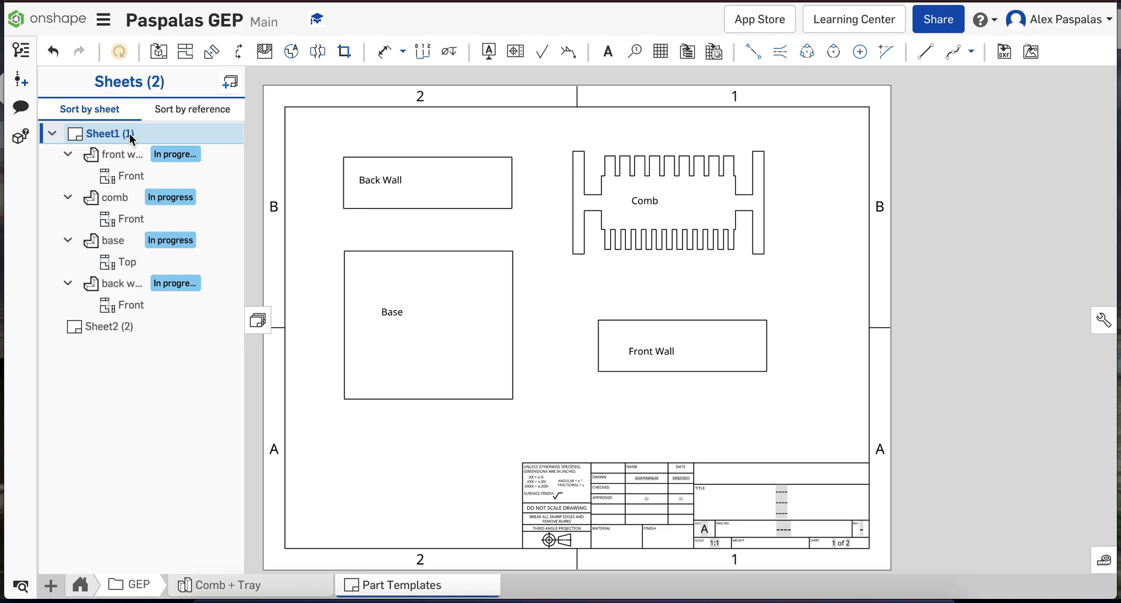
pyautogui.click(98, 328)
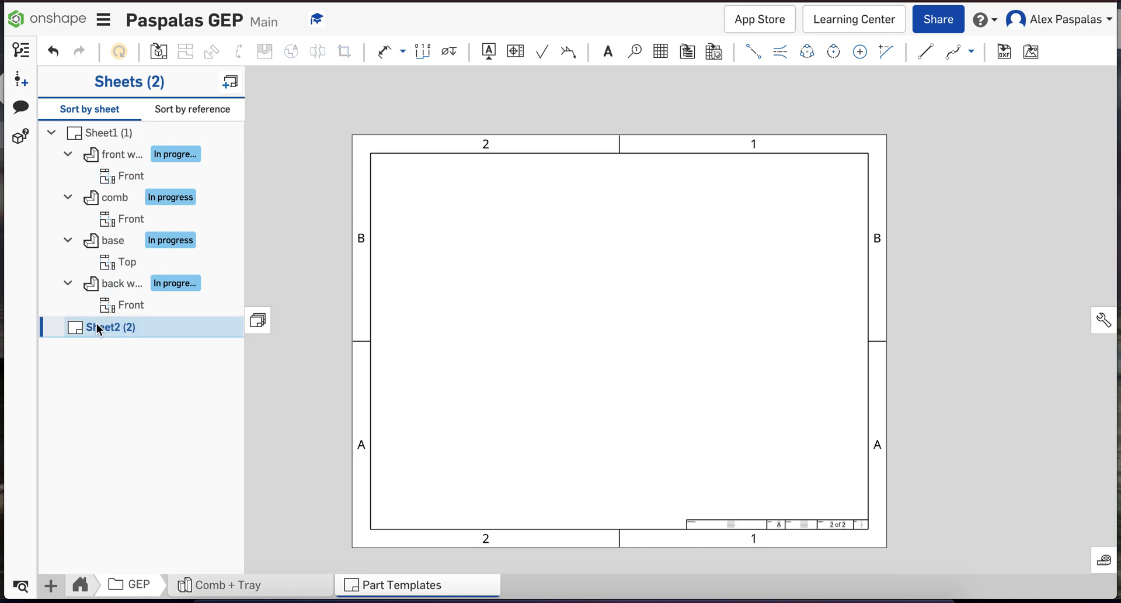
# Step: Insert a 1:1 left view of the left wall part in the upper-left area of Sheet2, without projected views
pyautogui.click(158, 52)
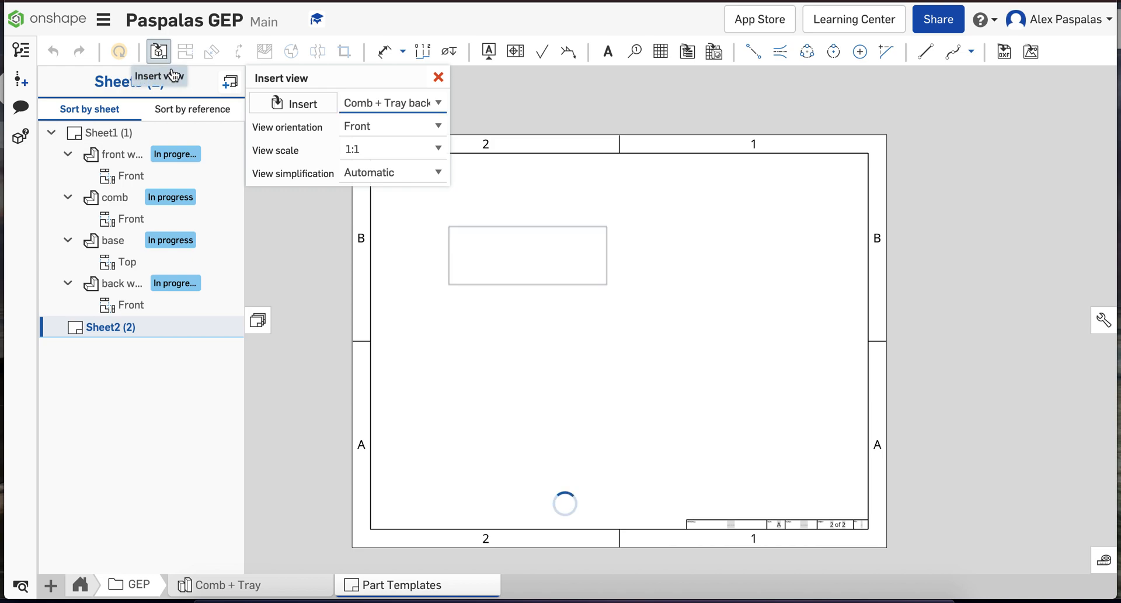
pyautogui.click(303, 102)
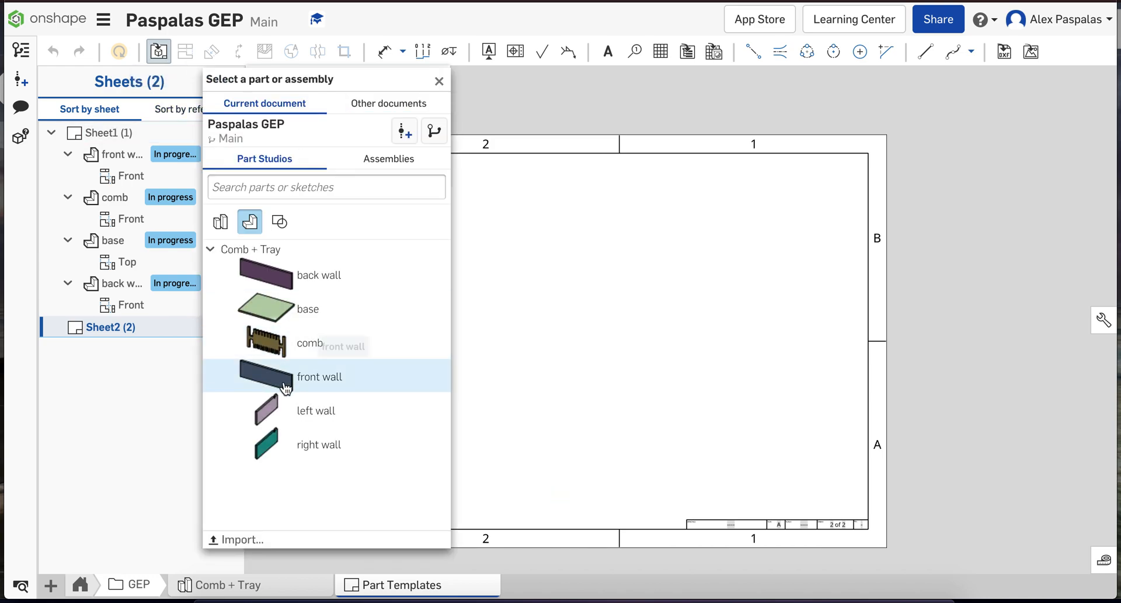
pyautogui.click(308, 412)
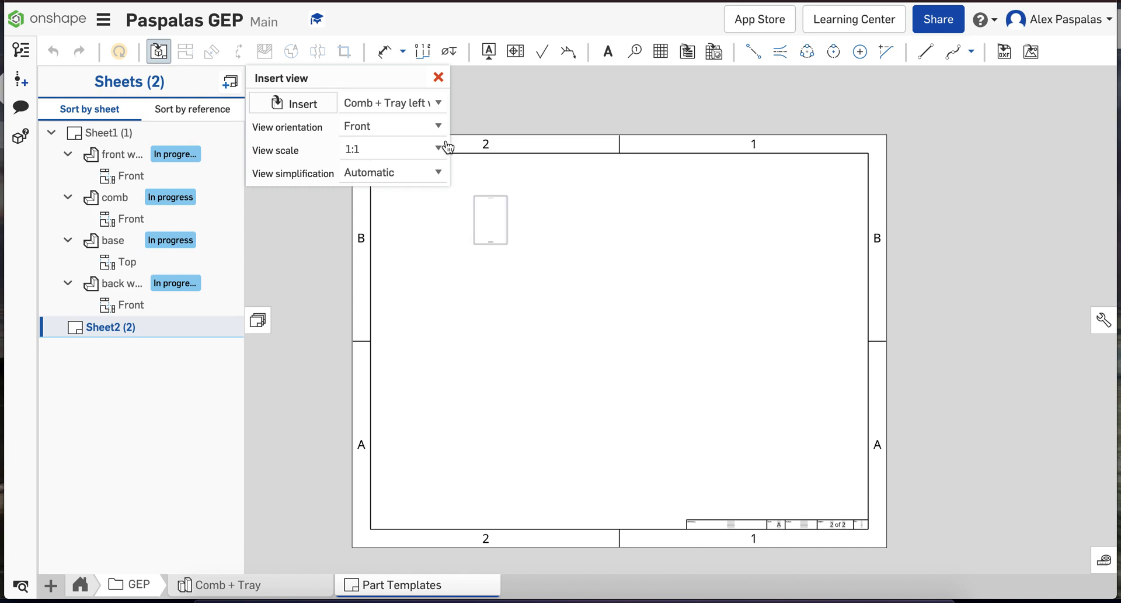
pyautogui.click(440, 127)
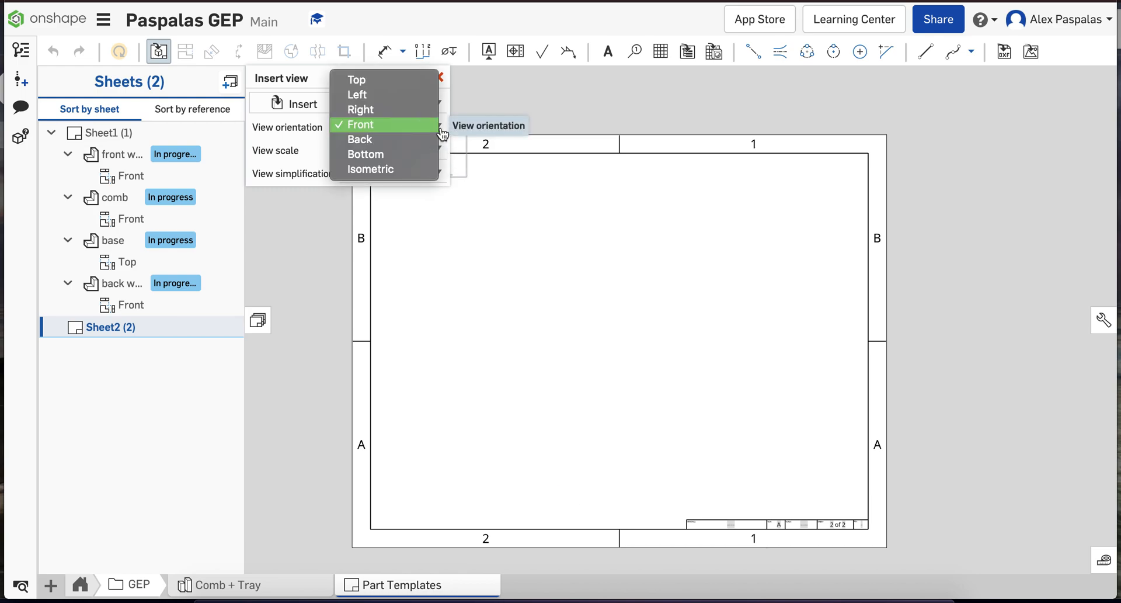
pyautogui.click(431, 95)
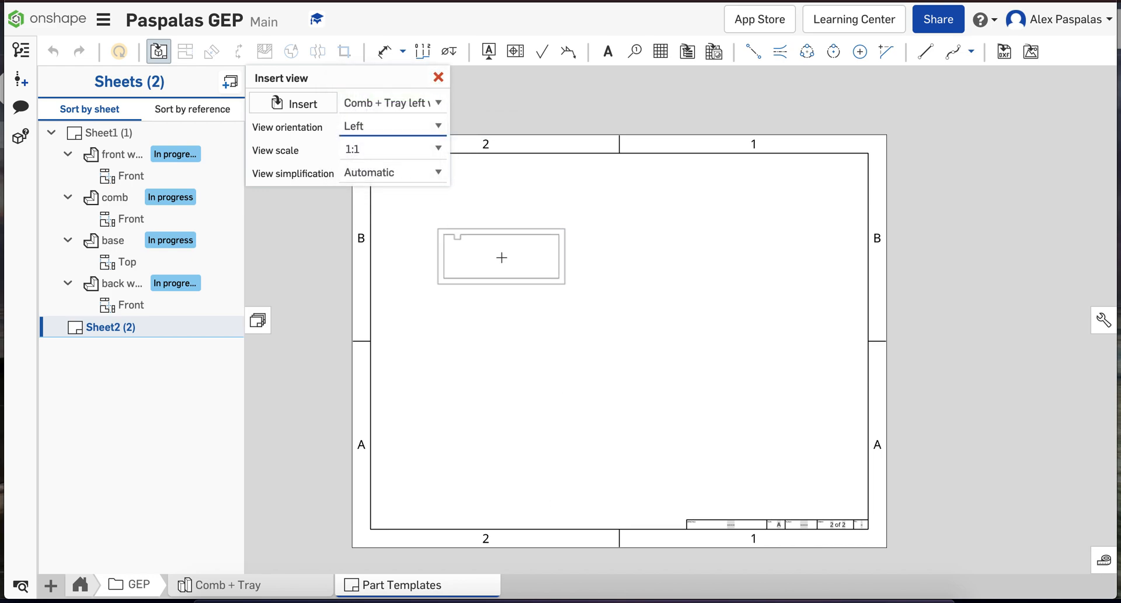
pyautogui.click(502, 257)
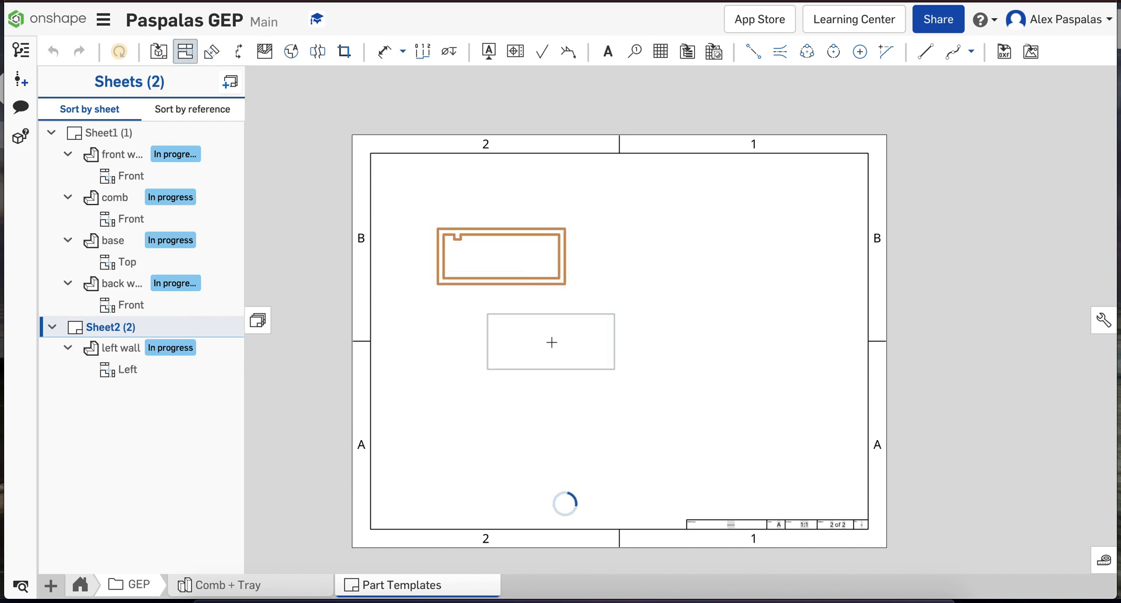
pyautogui.press('Escape')
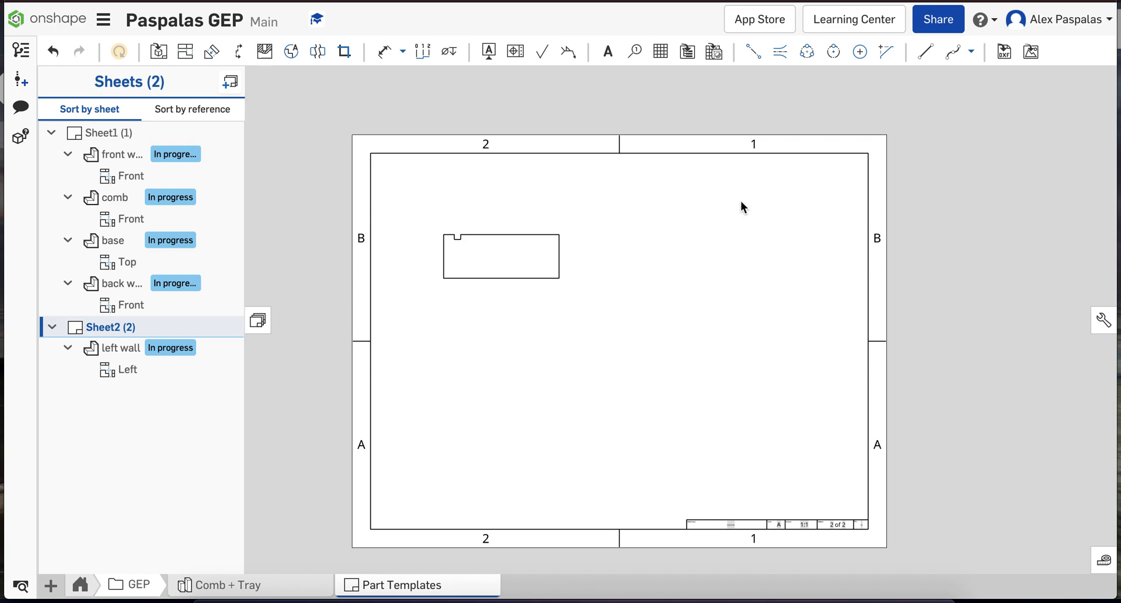
pyautogui.click(608, 52)
pyautogui.click(468, 255)
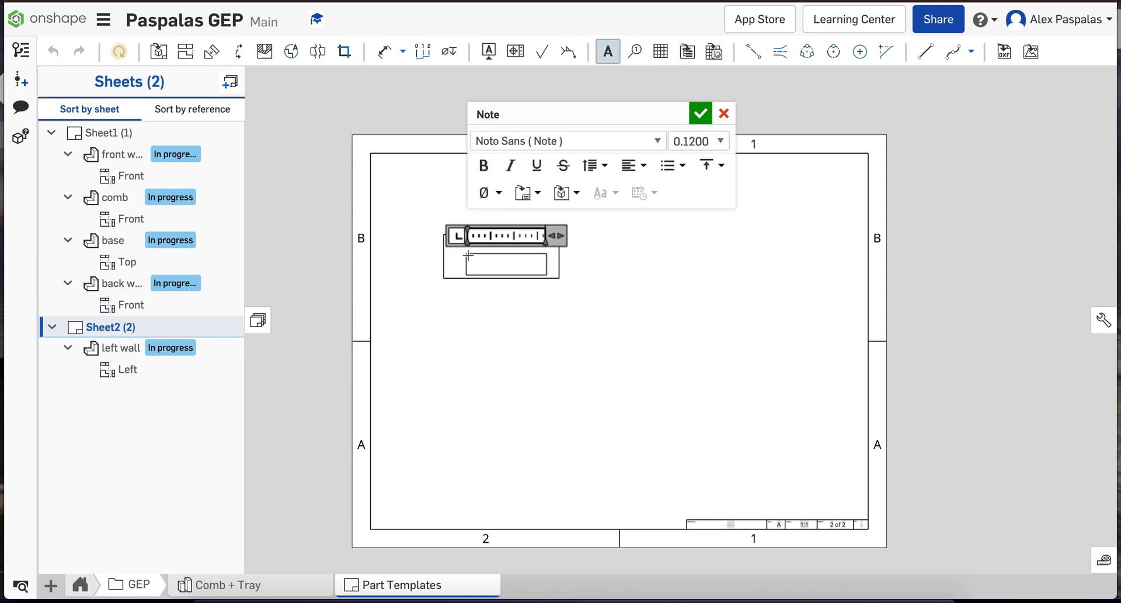
pyautogui.click(721, 113)
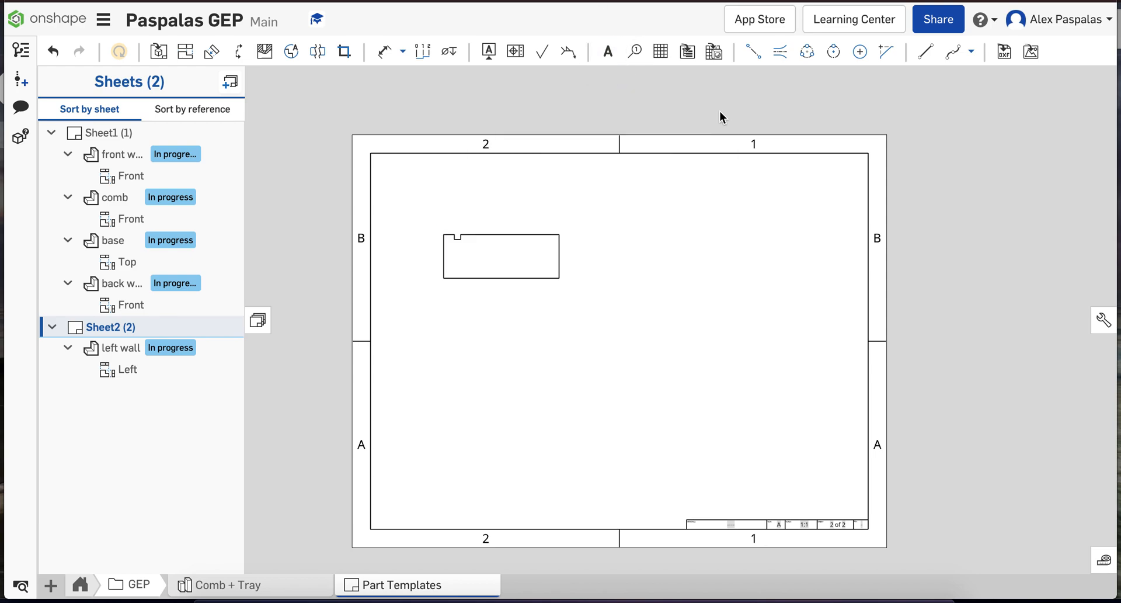
# Step: Export the Part Templates drawing as a downloaded PDF in color, with normal text and underlines shown for overridden dimensions
pyautogui.click(257, 321)
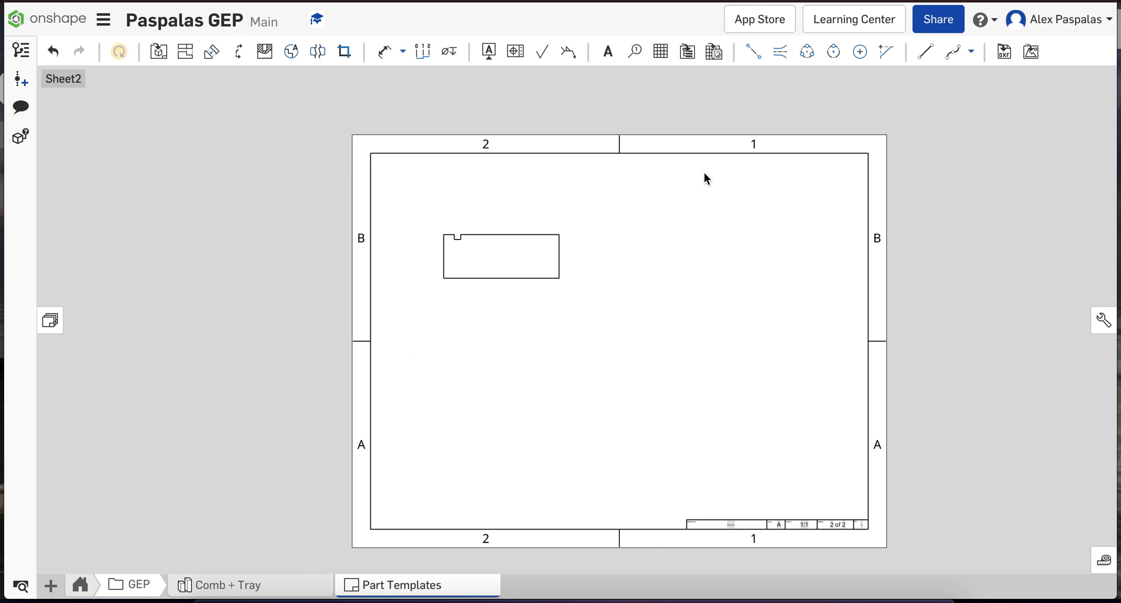
pyautogui.click(873, 470)
pyautogui.scroll(2, 874, 470)
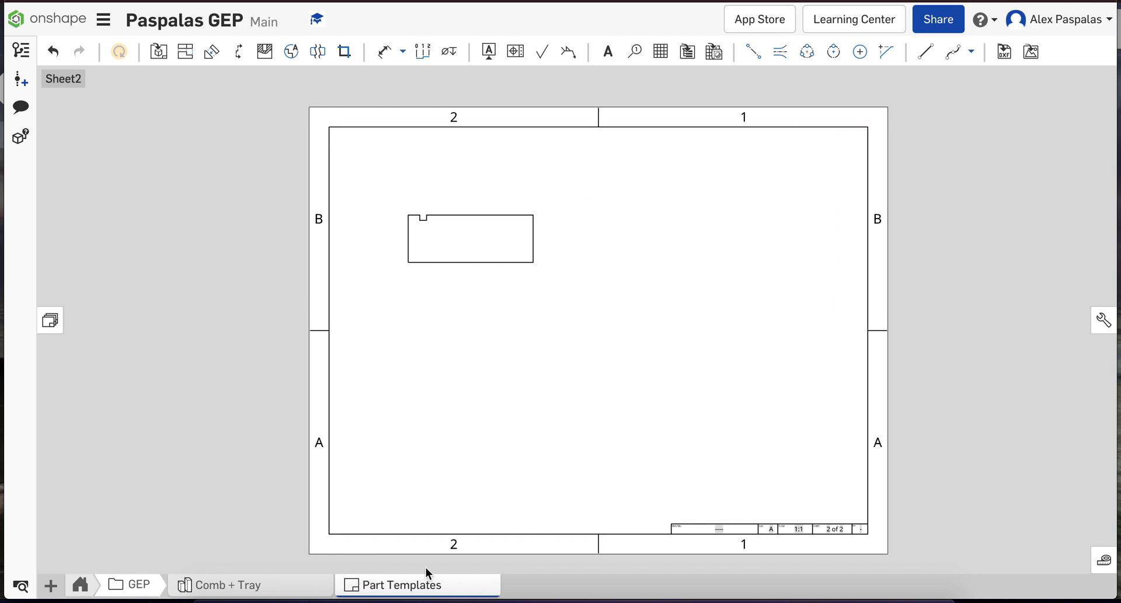
pyautogui.moveTo(427, 584)
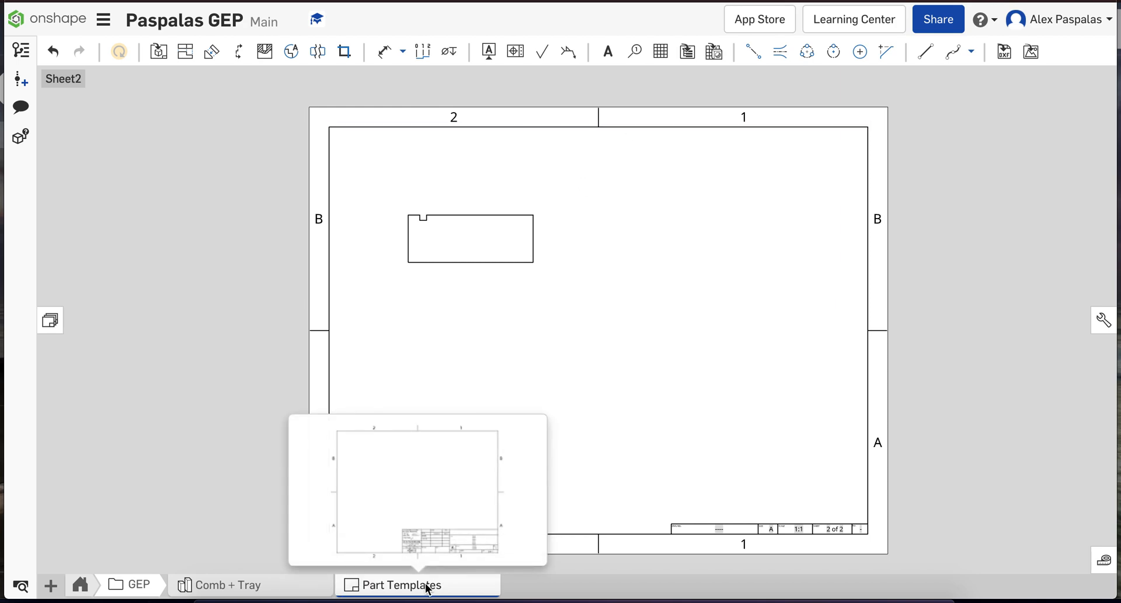
pyautogui.rightClick(429, 588)
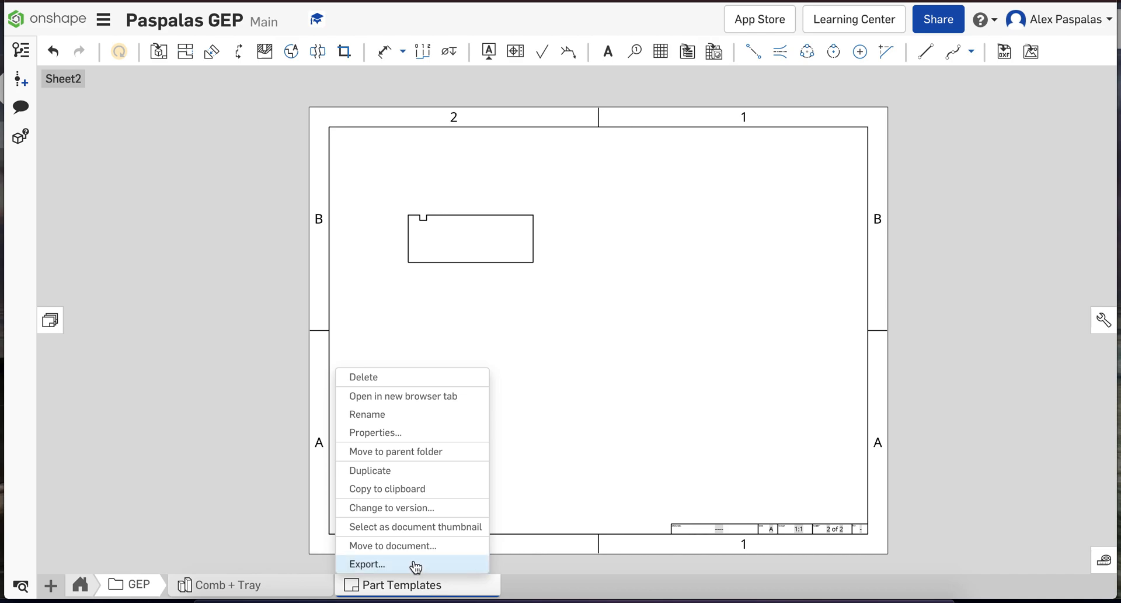
pyautogui.click(412, 564)
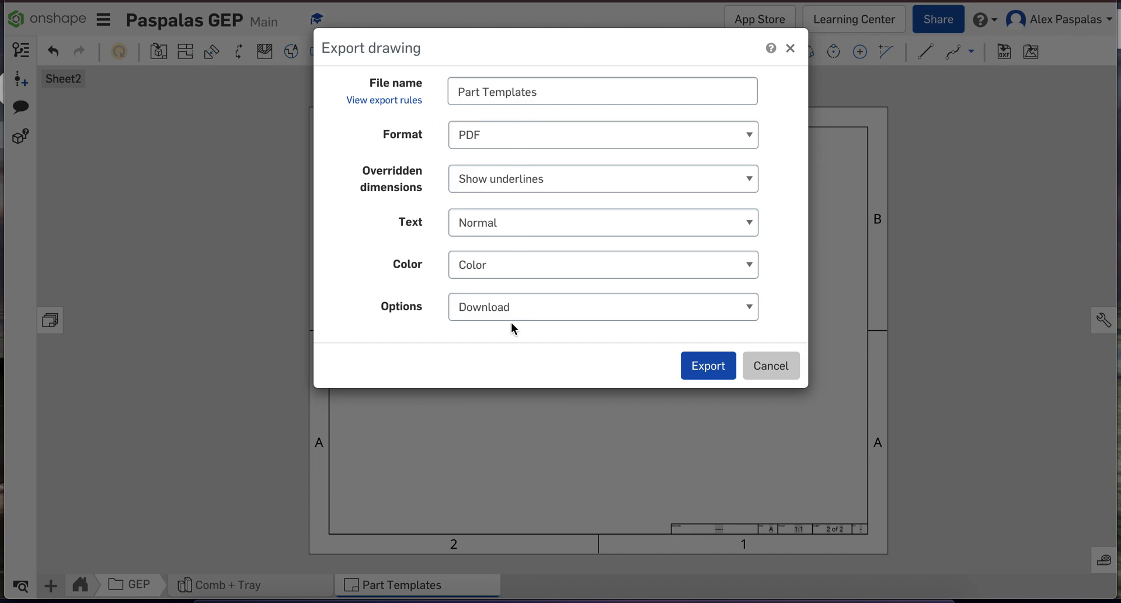
pyautogui.click(713, 369)
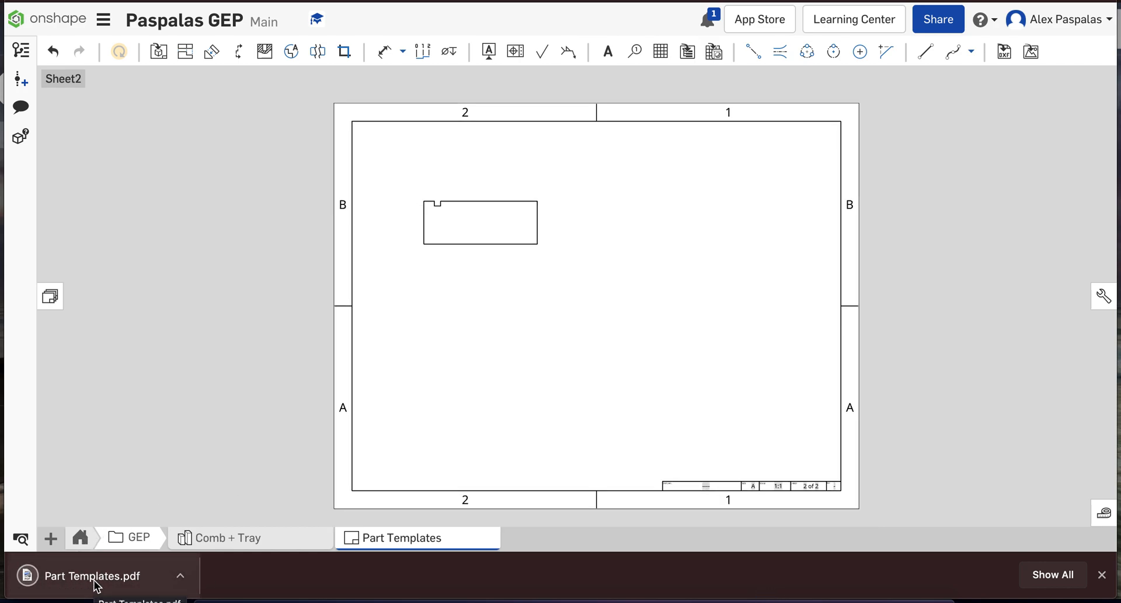
# Step: Open the exported Part Templates.pdf, check the labelled parts on its first page, and start printing it
pyautogui.click(97, 584)
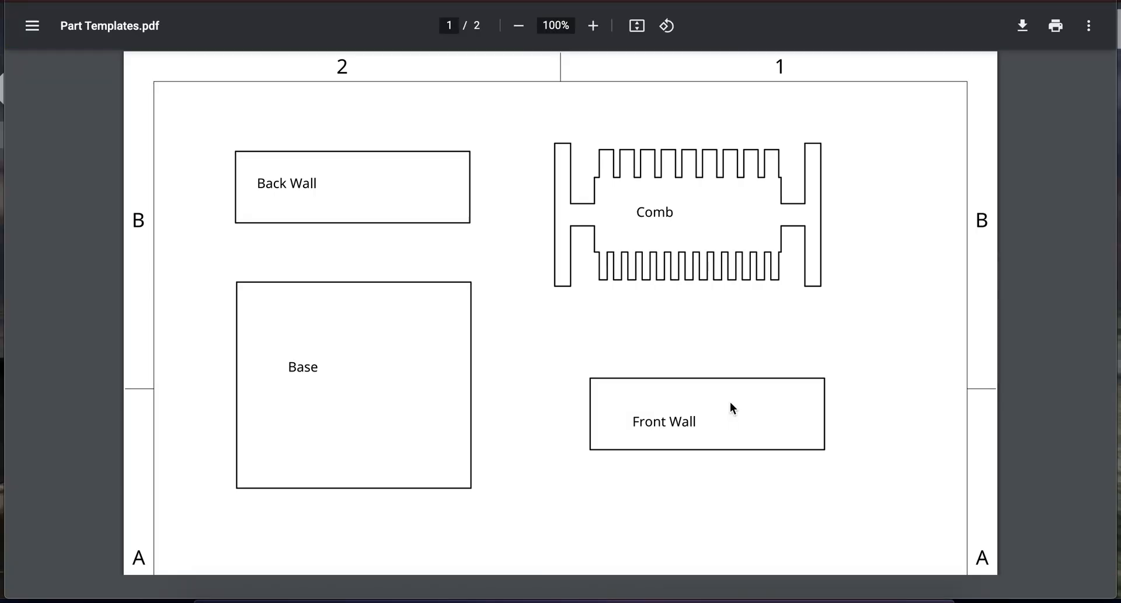
pyautogui.scroll(-1, 730, 402)
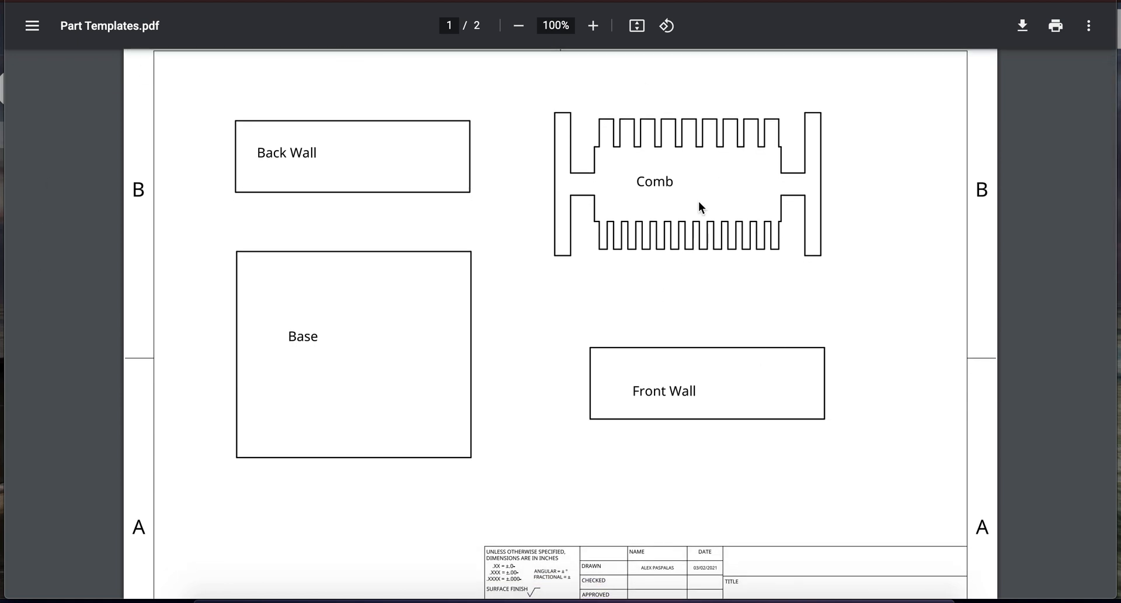
pyautogui.click(1056, 28)
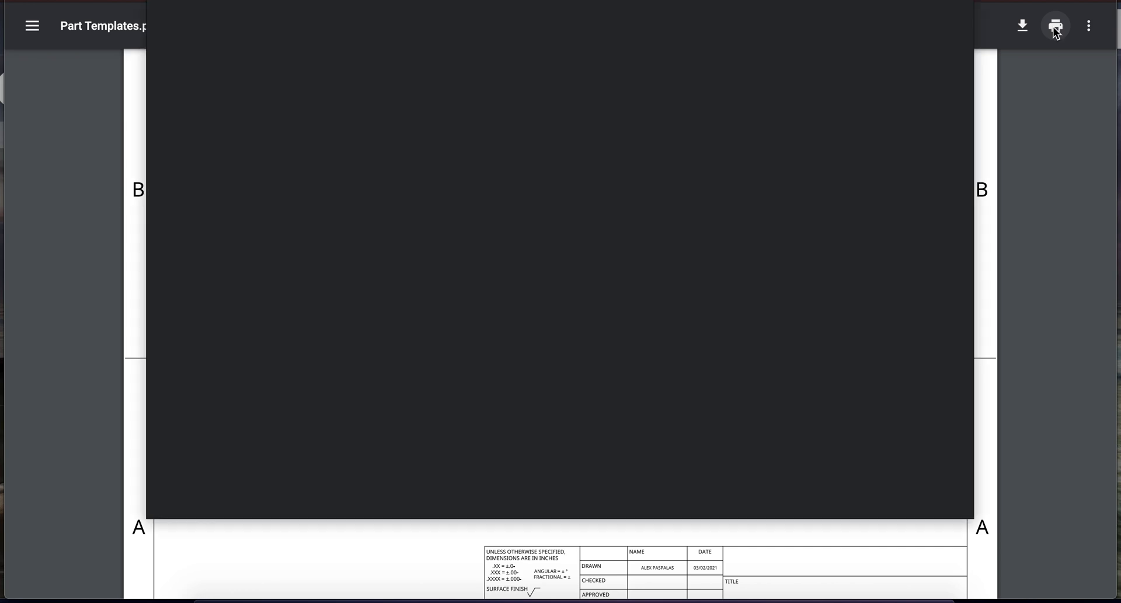